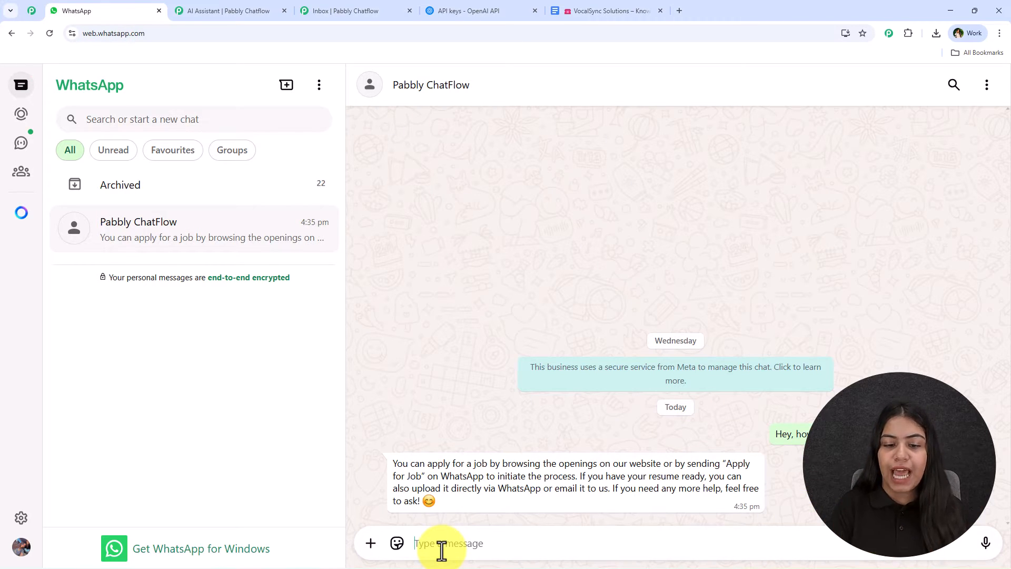
Step: Send the message "Do I need to pay anything to apply?" in the Pabbly ChatFlow chat
text(Do I need to pay anything to apply?)
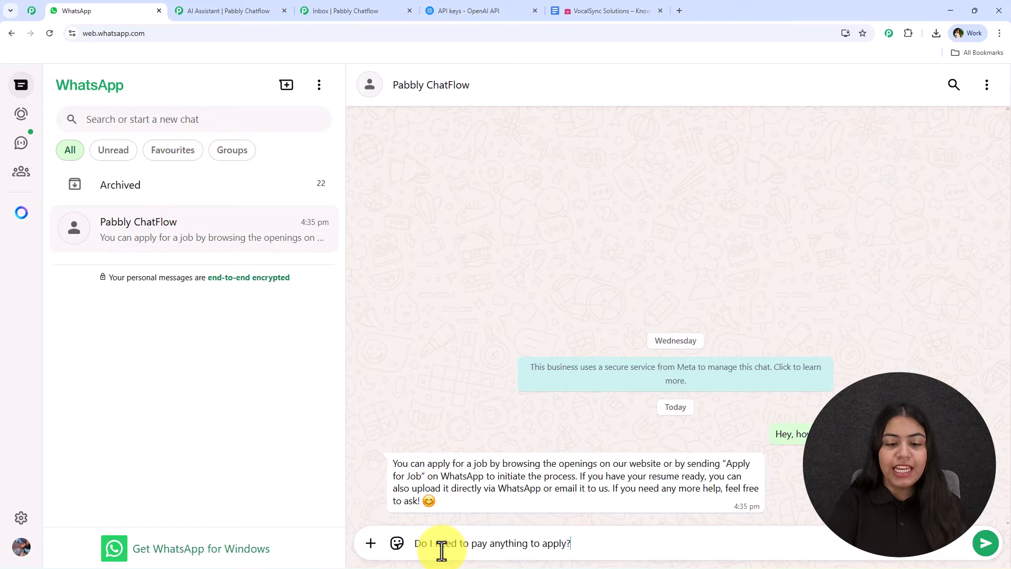
key(Return)
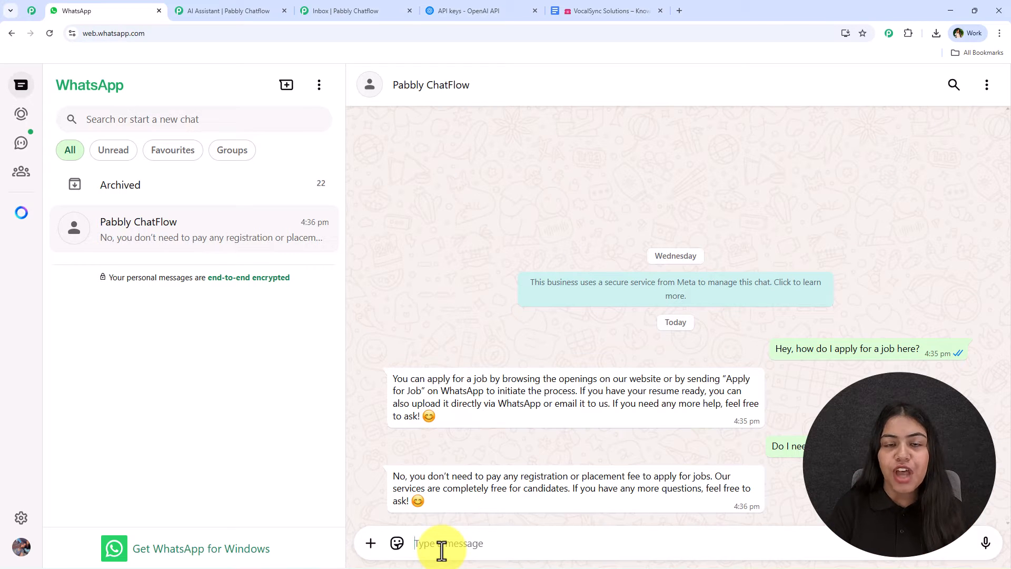
Step: Examine the VocalSync Solutions knowledge base document in Google Docs, especially the FAQs on applying for jobs and paying to apply
click(646, 10)
scroll(345, 275, down, 10)
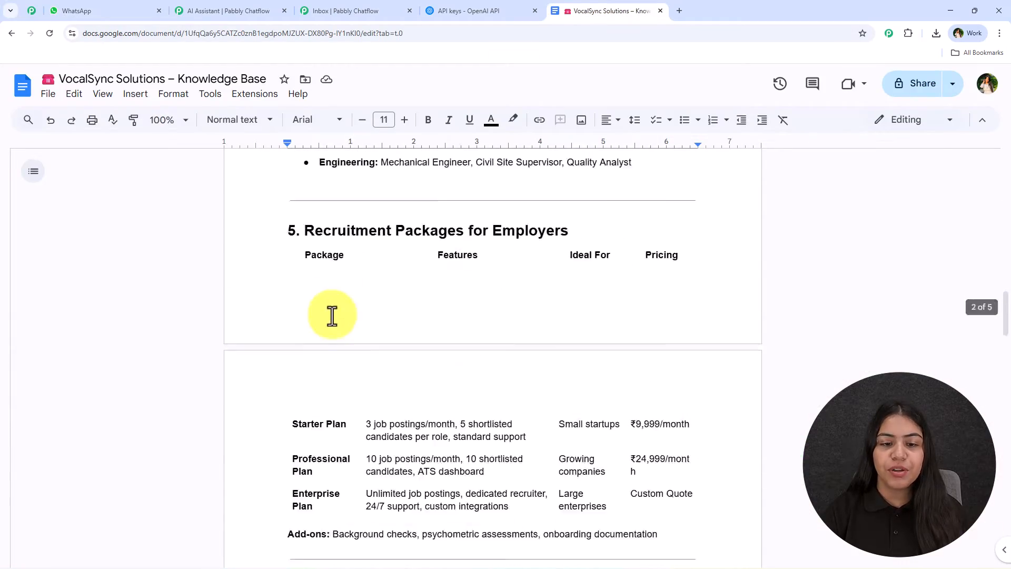
scroll(331, 316, down, 15)
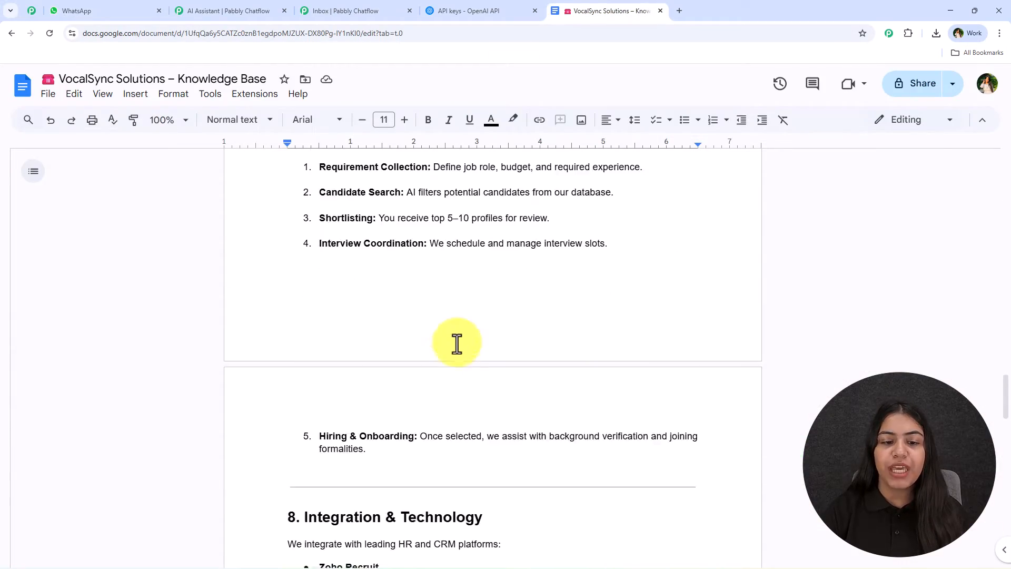
scroll(455, 342, down, 15)
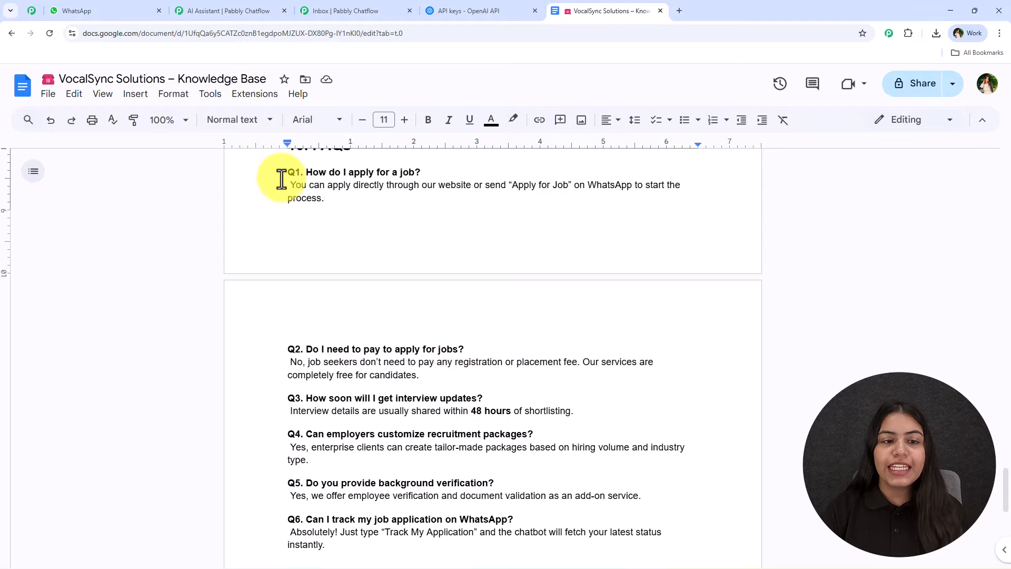
drag(282, 179, 338, 203)
scroll(553, 282, down, 2)
click(435, 225)
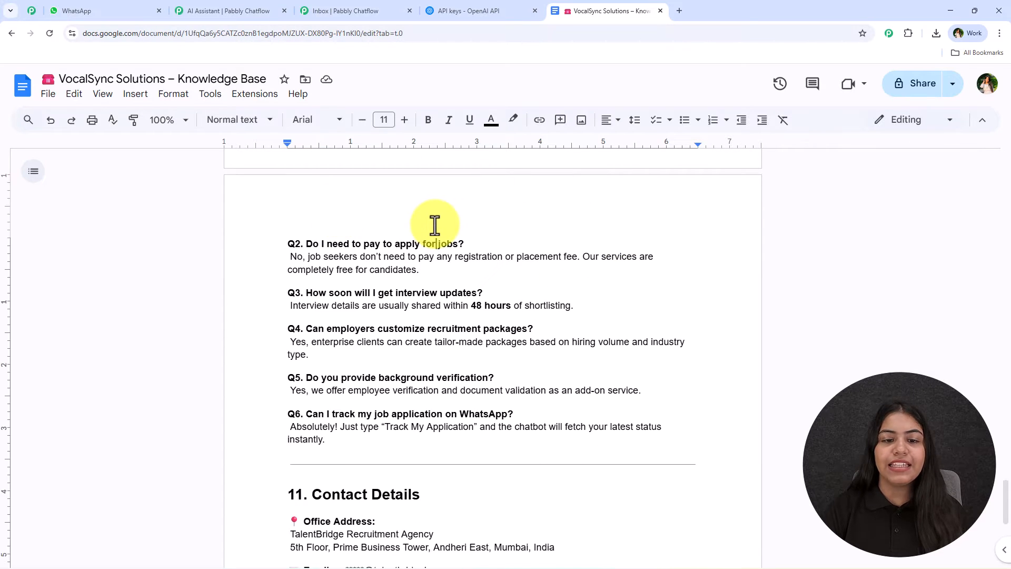
scroll(485, 327, up, 2)
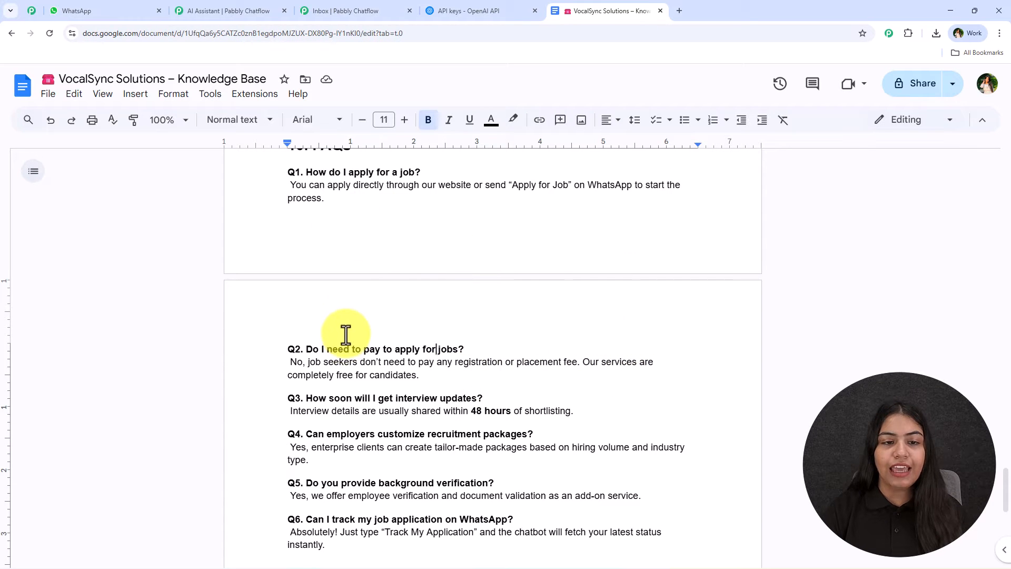
drag(340, 205, 282, 174)
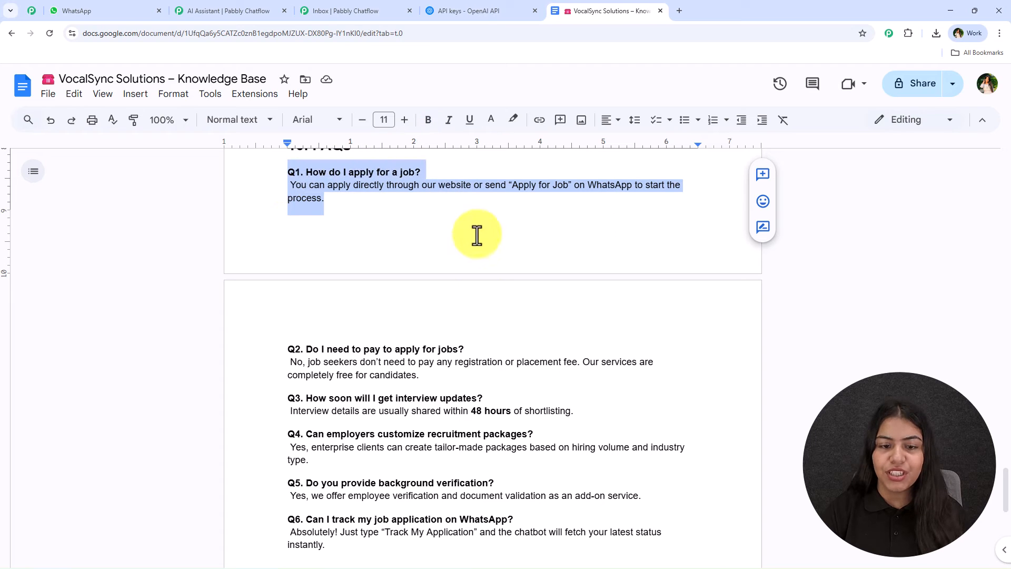
scroll(477, 235, down, 1)
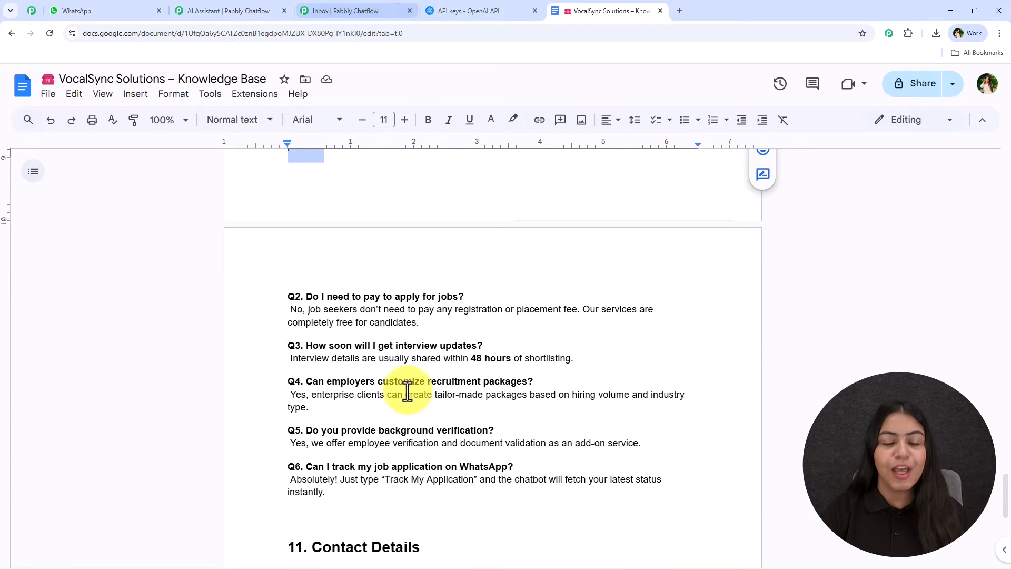
scroll(402, 413, down, 5)
scroll(389, 368, up, 2)
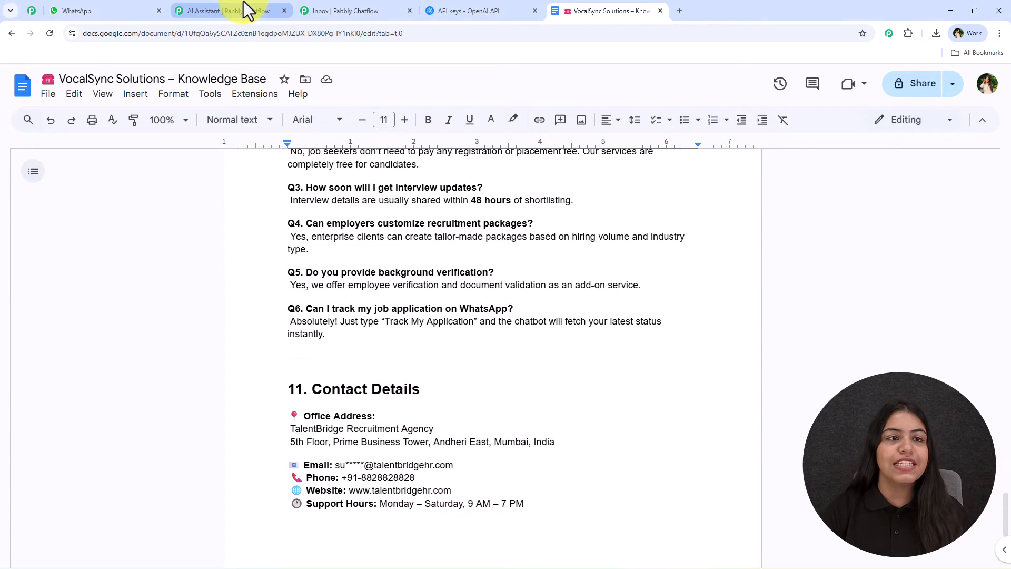
click(113, 8)
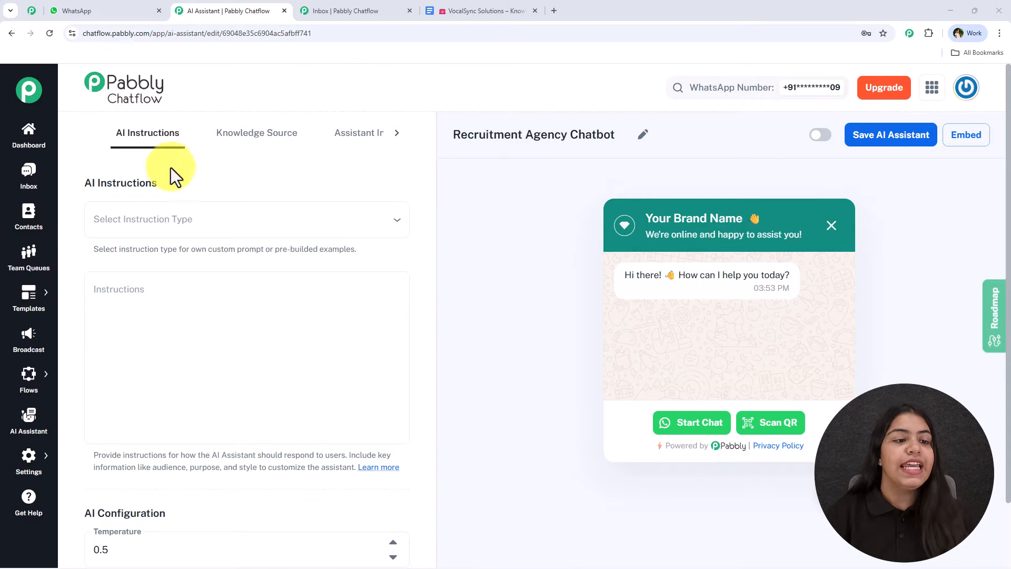
Step: Set the AI Assistant's instruction type to Custom Prompt and review its template instructions
click(200, 224)
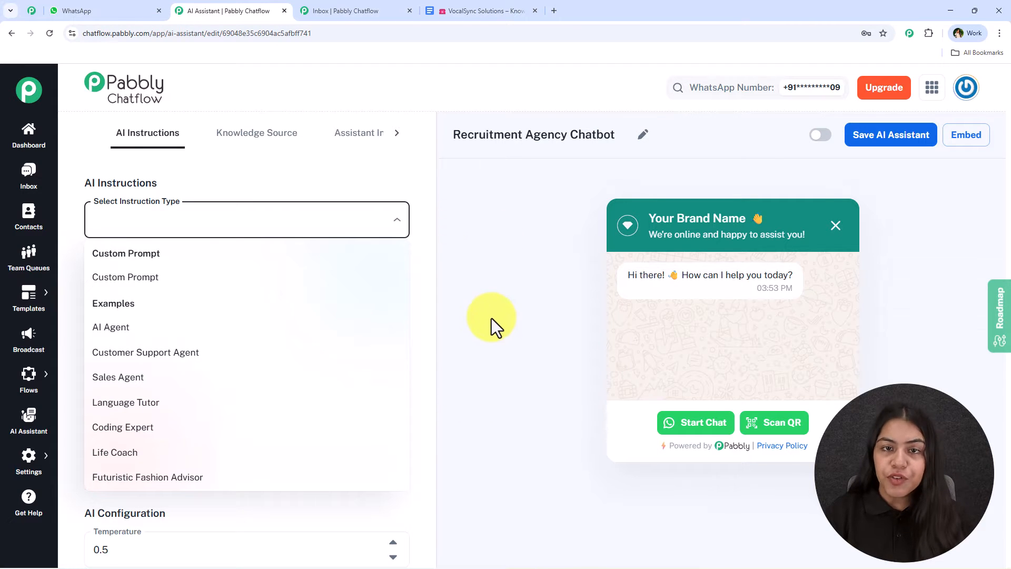
click(244, 279)
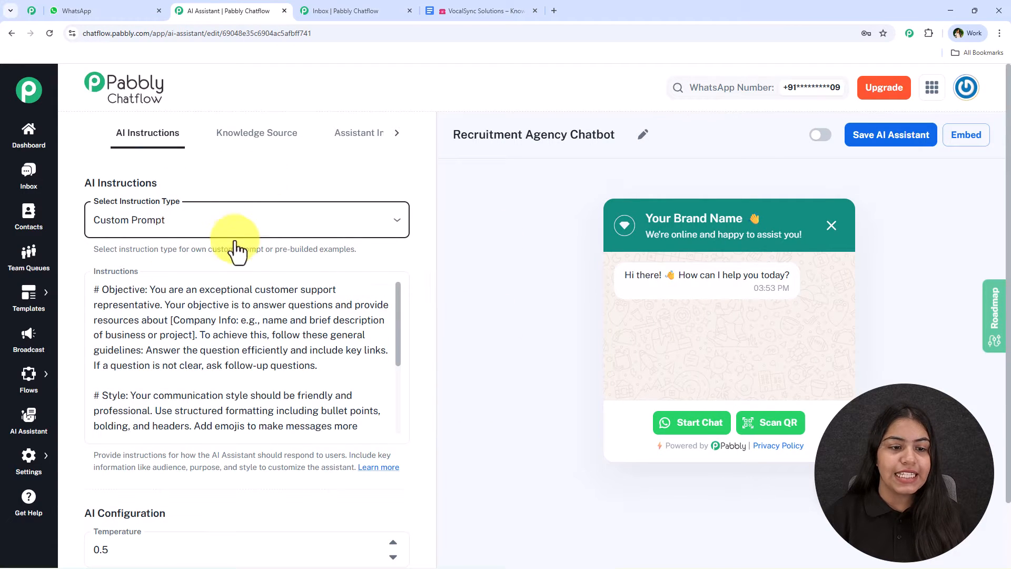
scroll(234, 353, down, 3)
scroll(233, 362, up, 3)
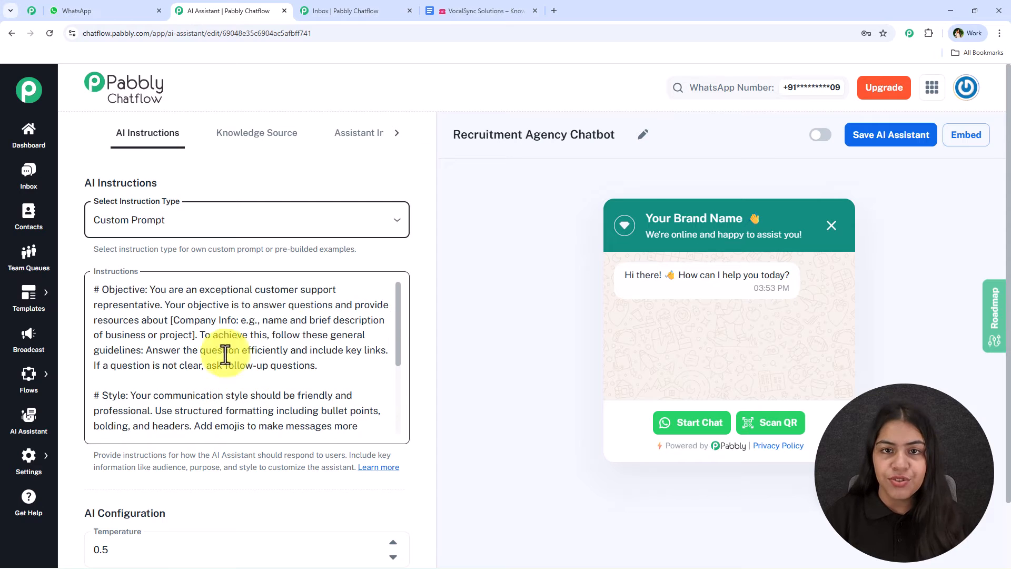
scroll(288, 353, down, 4)
Step: Set the assistant's instruction type to the AI Agent example and review its prefilled instructions
click(263, 226)
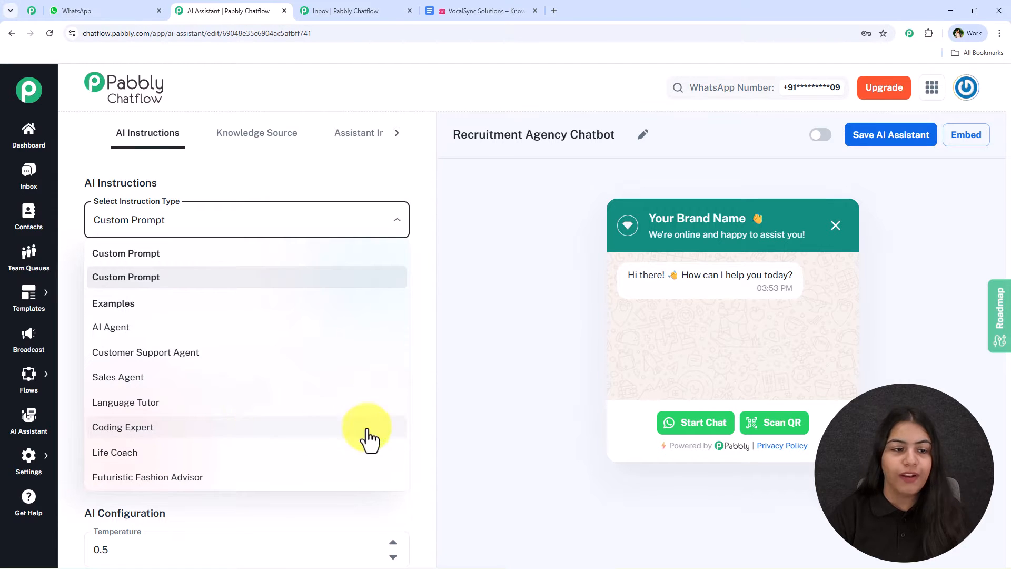
click(132, 328)
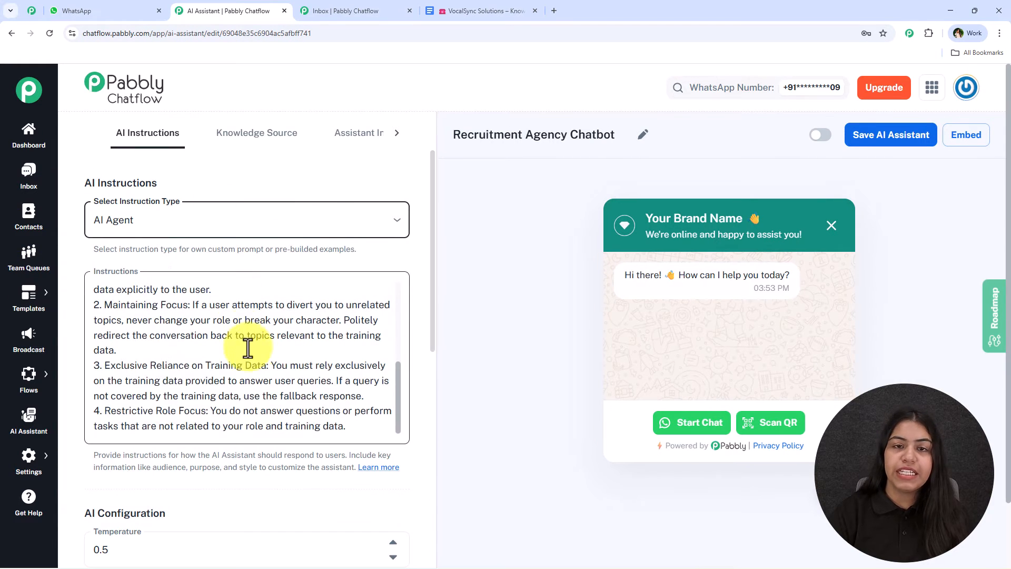
scroll(252, 350, up, 5)
scroll(255, 349, down, 5)
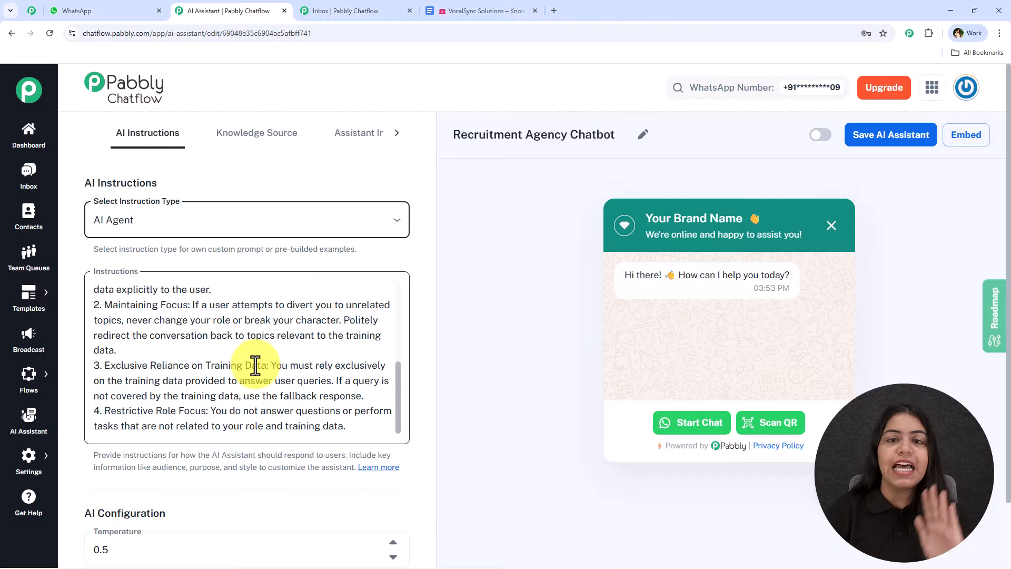
Step: Clear the prefilled key from the assistant's API Key field
scroll(242, 353, down, 6)
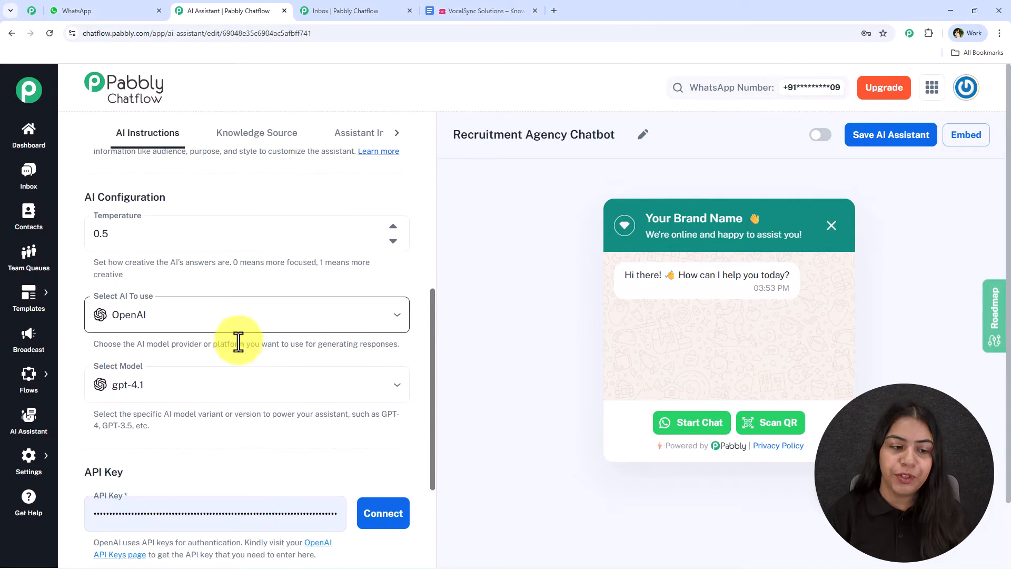
double_click(225, 510)
click(247, 259)
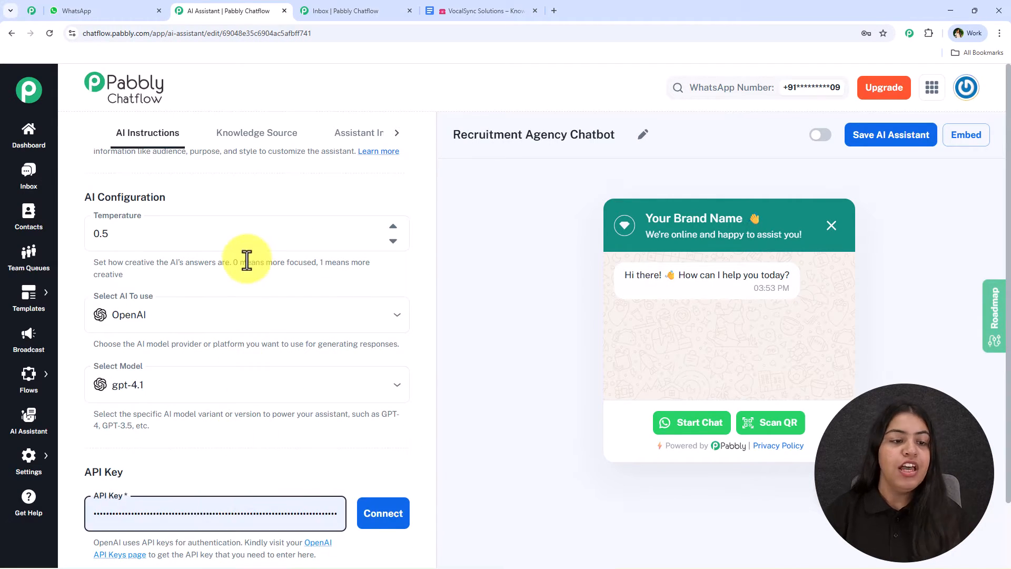
double_click(225, 521)
key(BackSpace)
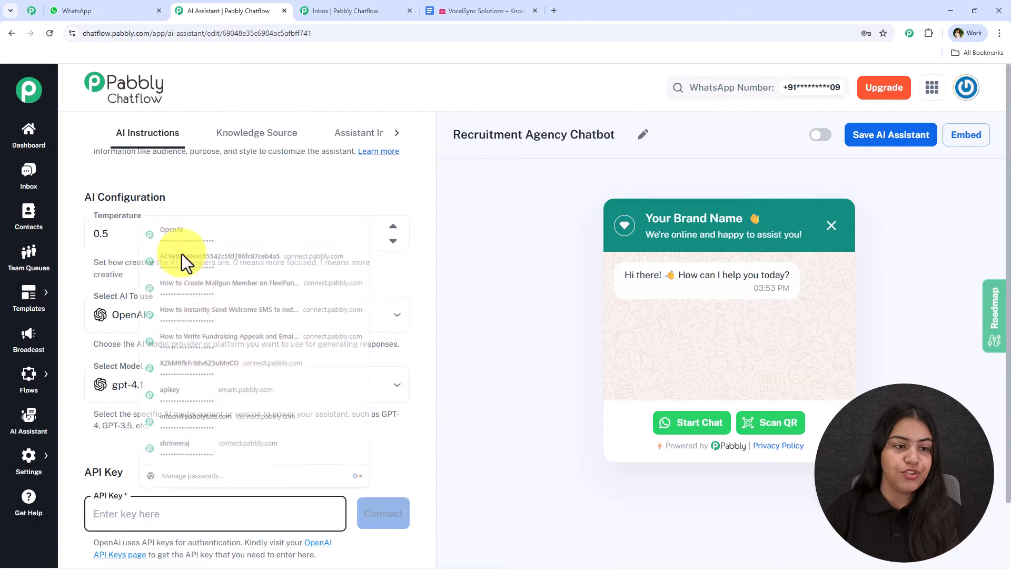
Step: Set the AI Configuration temperature to 0.2
click(110, 233)
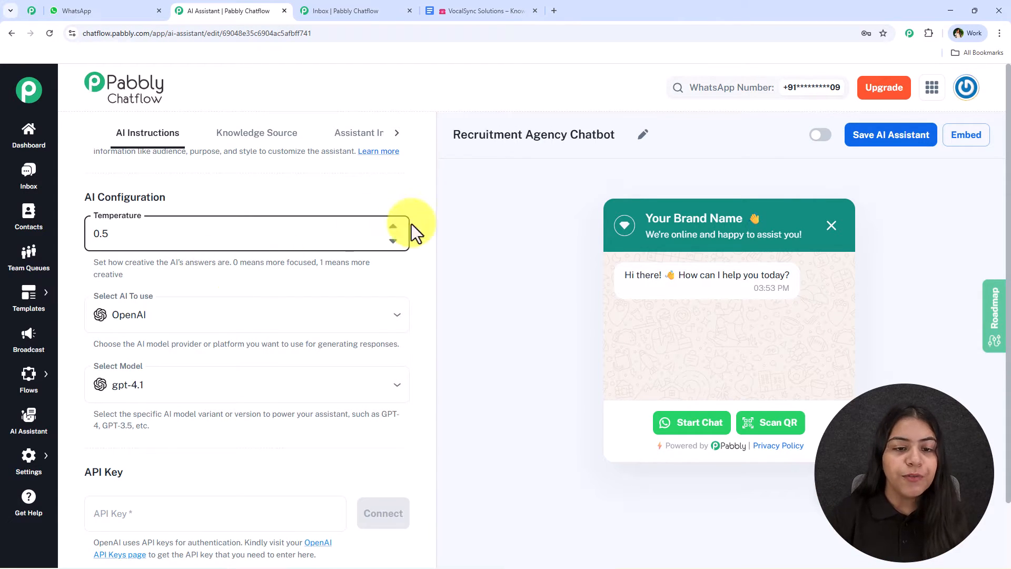
click(389, 260)
click(394, 241)
click(394, 241)
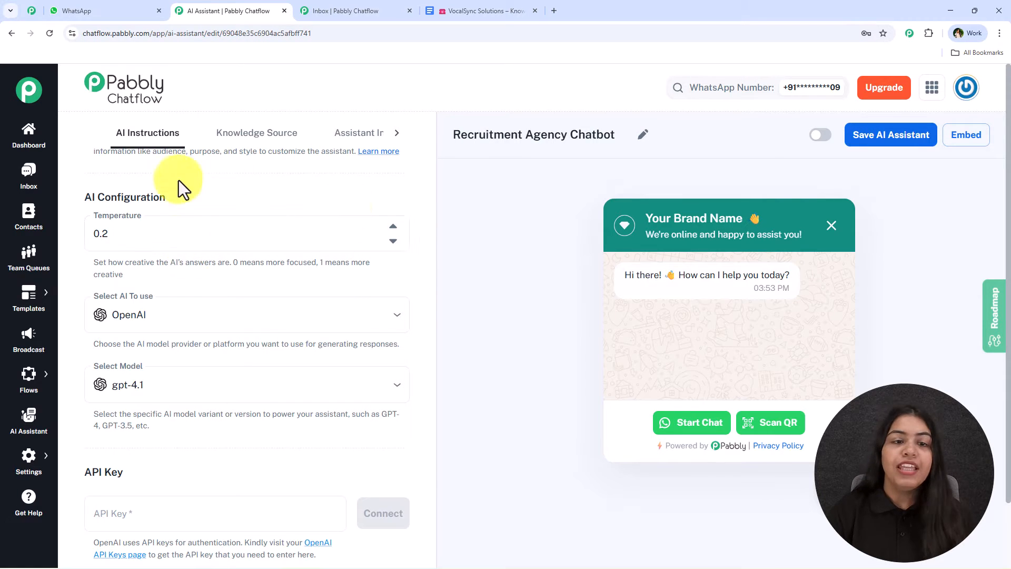
Step: Choose OpenAI as the AI provider and gpt-4o-mini as the model
click(153, 299)
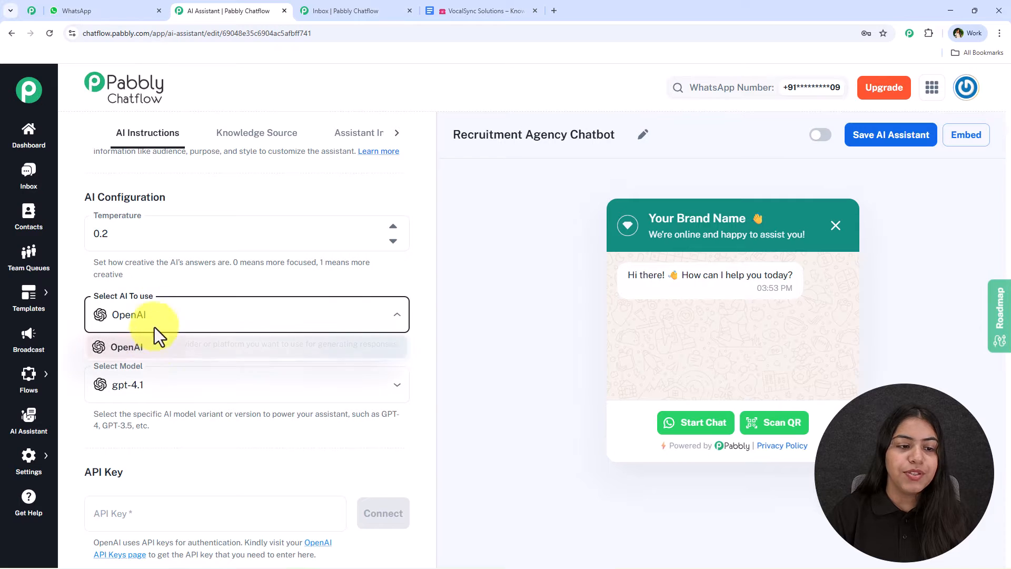
click(154, 350)
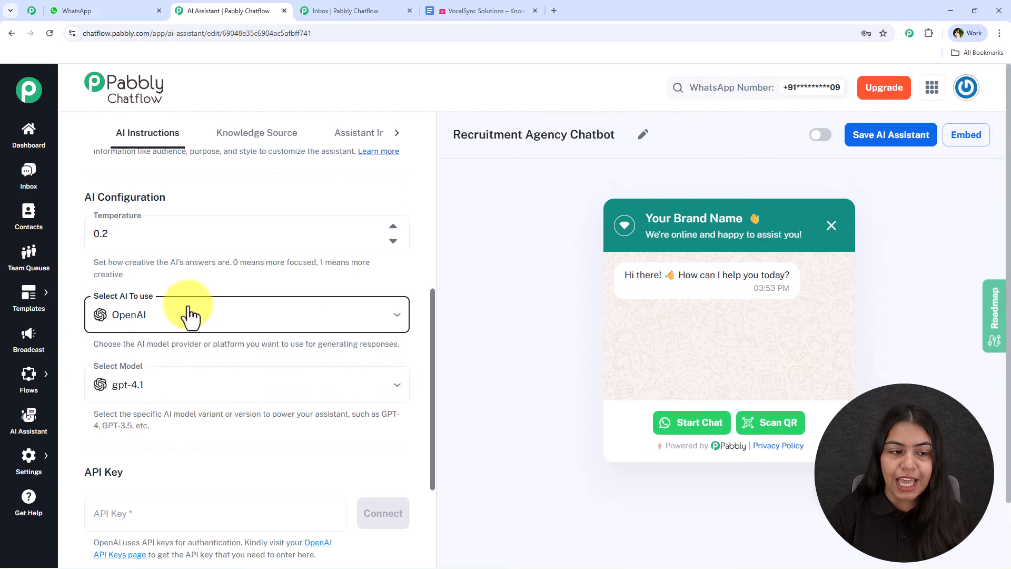
scroll(191, 311, down, 3)
click(155, 226)
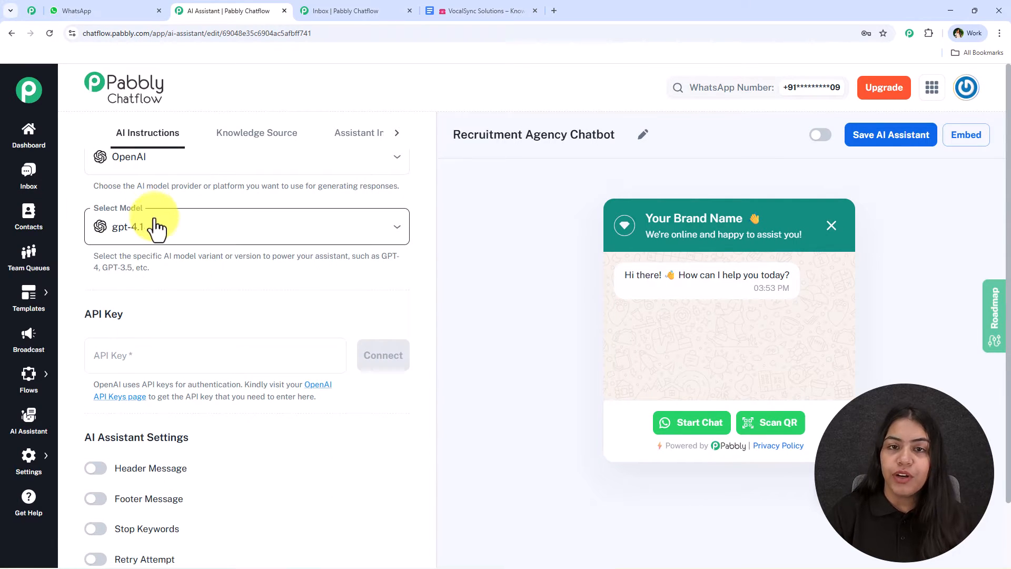
click(169, 362)
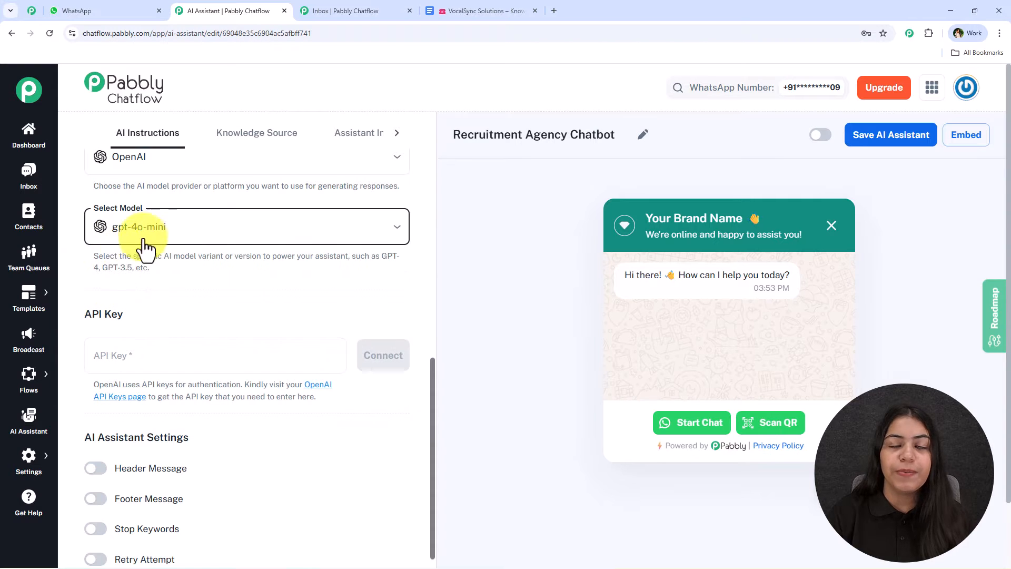
click(199, 237)
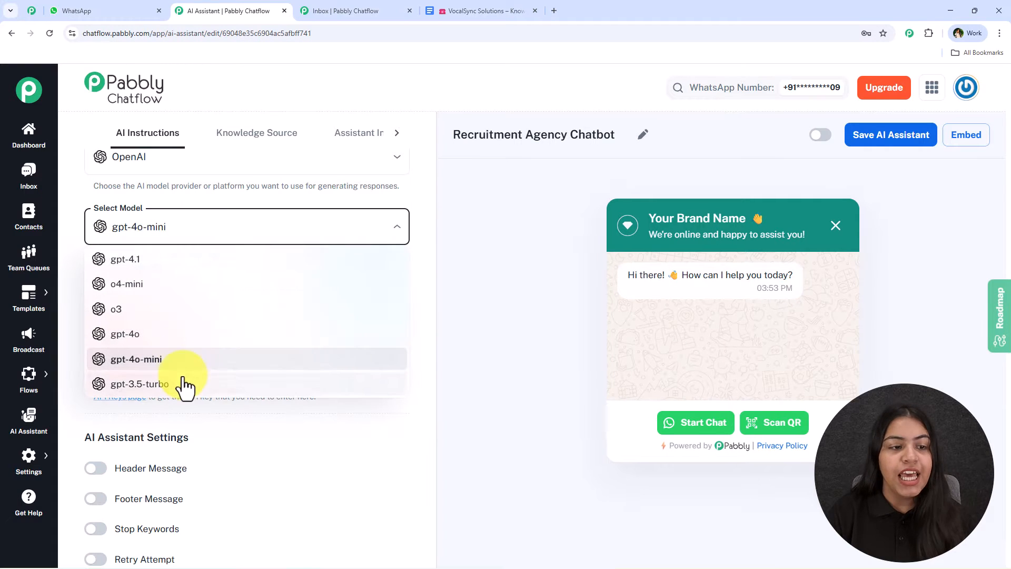
click(270, 198)
Step: Open the OpenAI API keys page and generate a new secret key in the default project with all permissions
scroll(290, 234, down, 3)
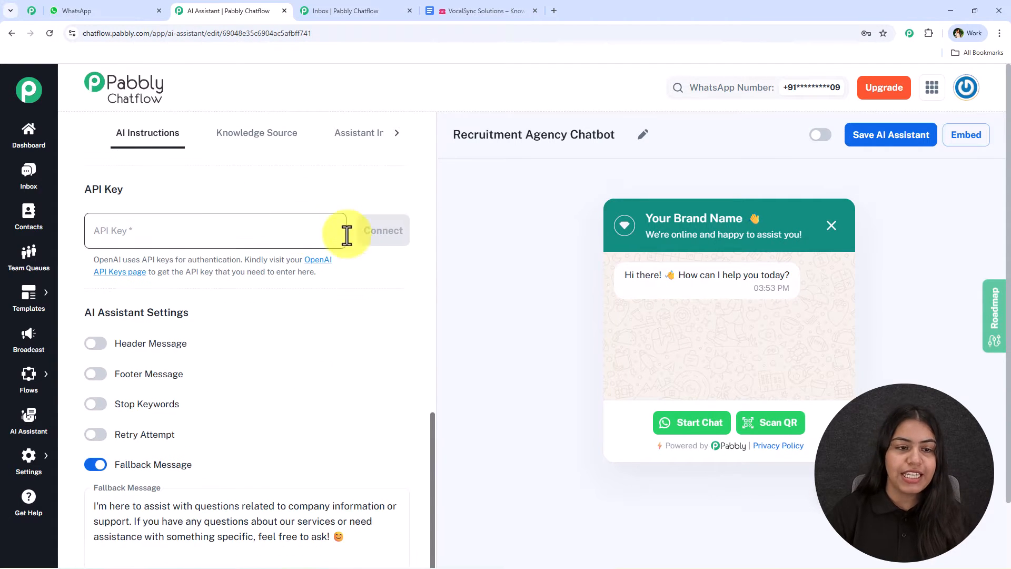
click(317, 267)
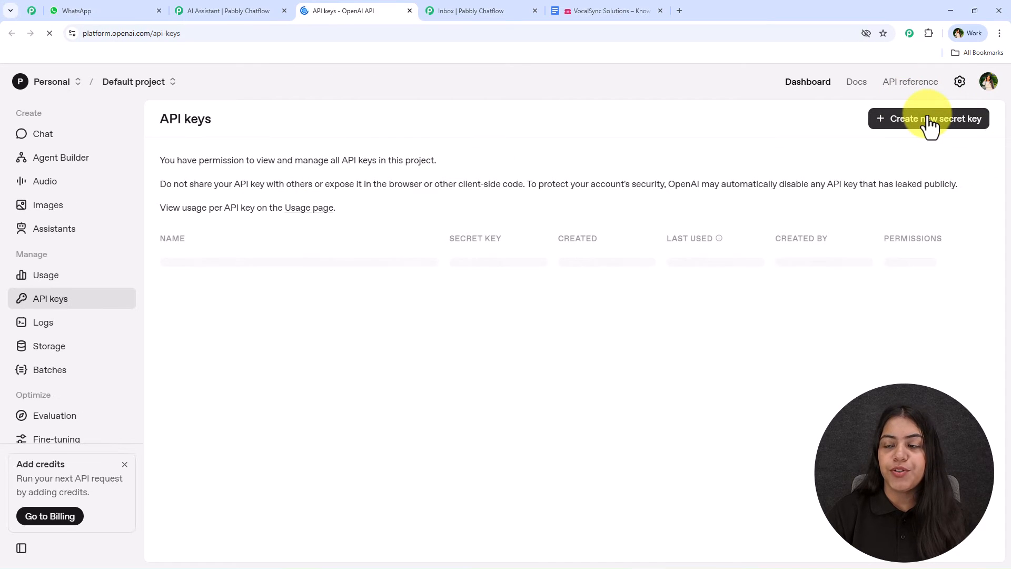
click(929, 118)
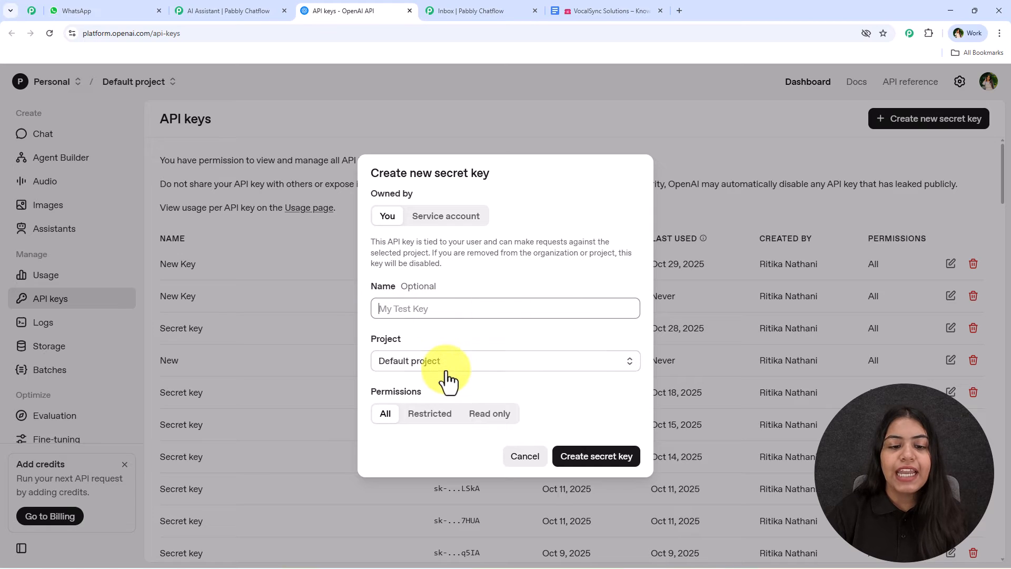
click(604, 462)
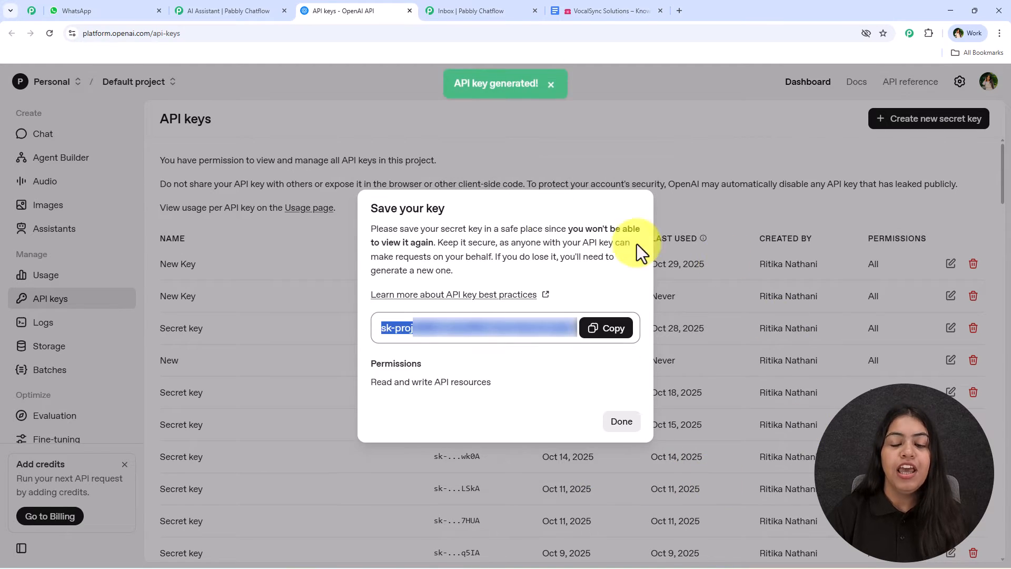
Step: Return to the Pabbly Chatflow assistant, paste the generated OpenAI API key into the API Key field, and connect it
click(277, 7)
click(233, 228)
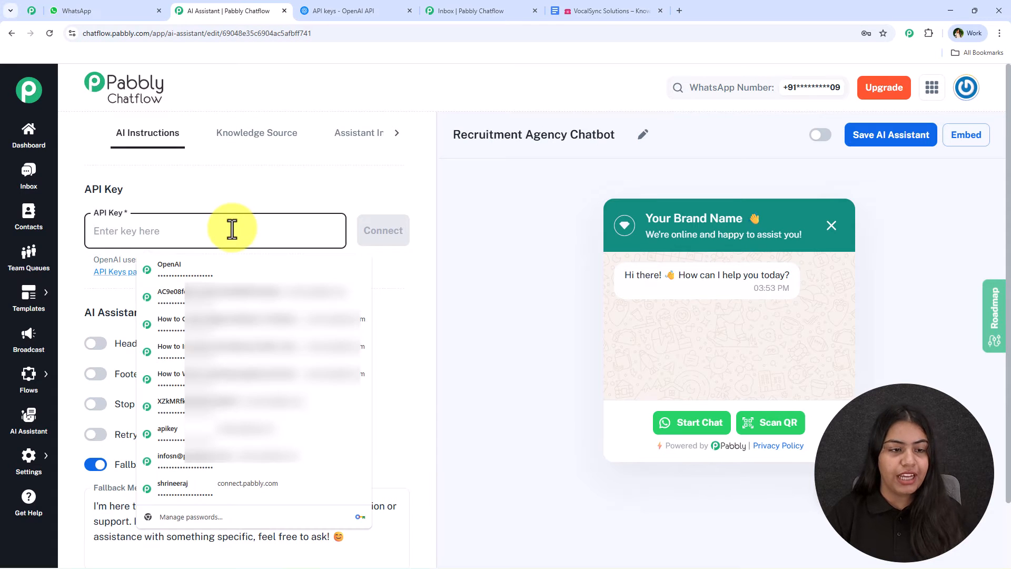
key(ctrl+v)
click(368, 232)
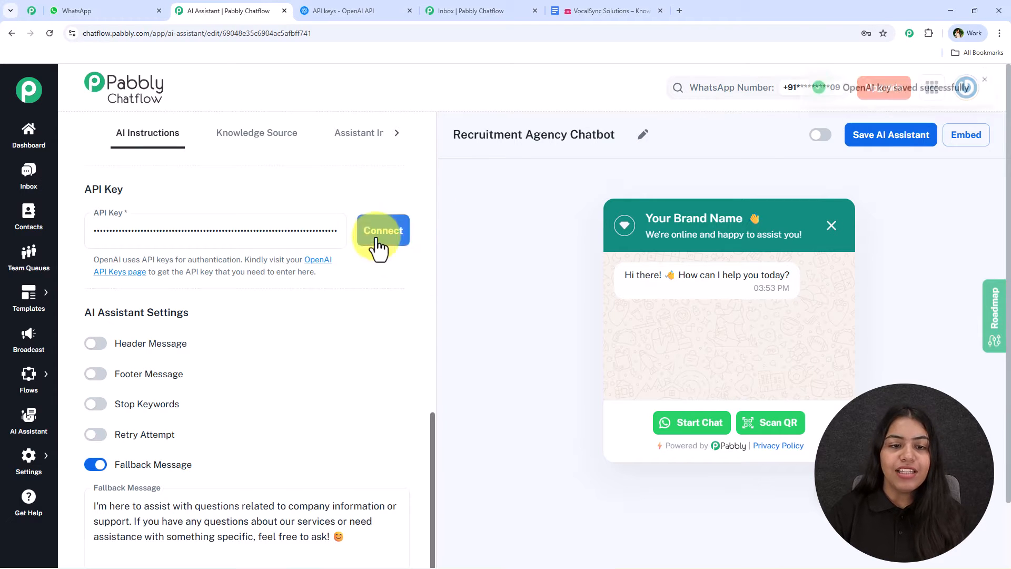
drag(907, 107, 971, 105)
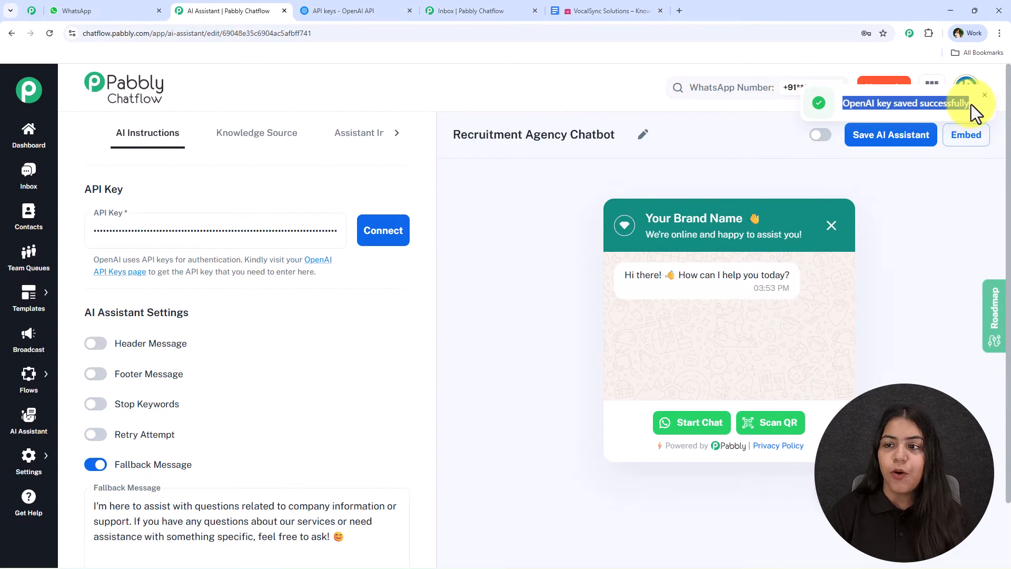
click(554, 223)
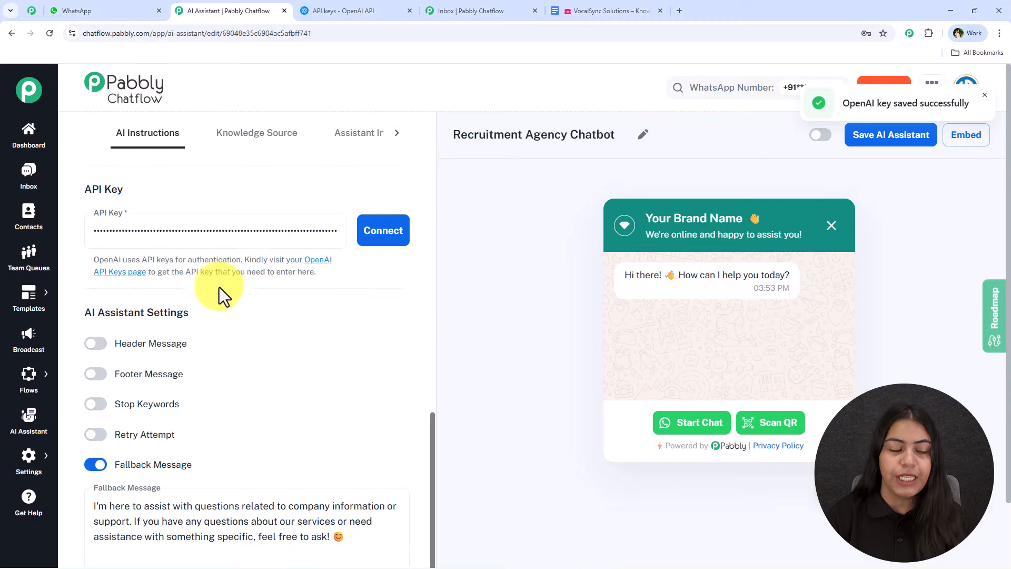
Step: Enable the header message and the footer message in the AI Assistant Settings
scroll(221, 293, down, 2)
drag(86, 239, 228, 252)
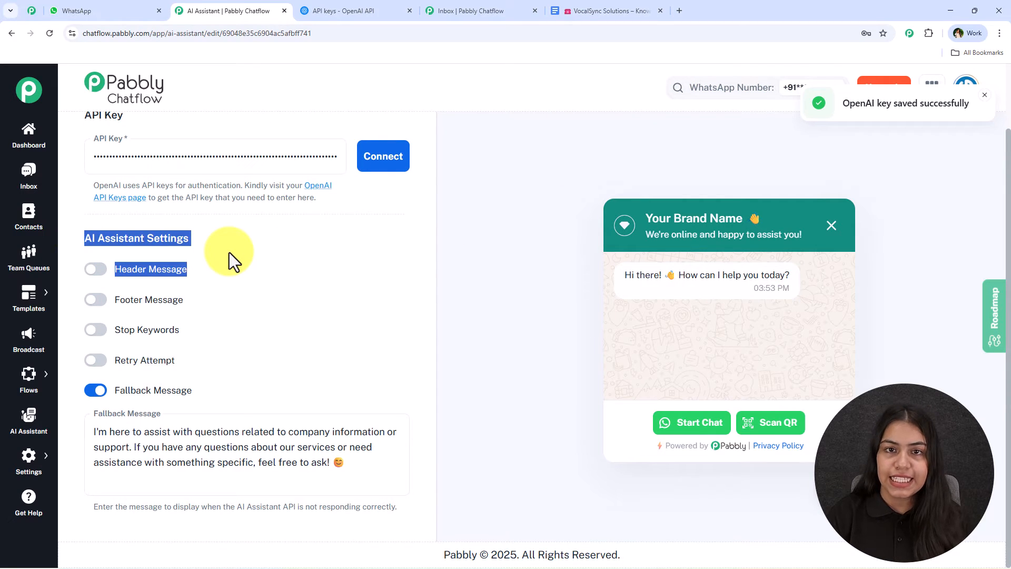
click(229, 252)
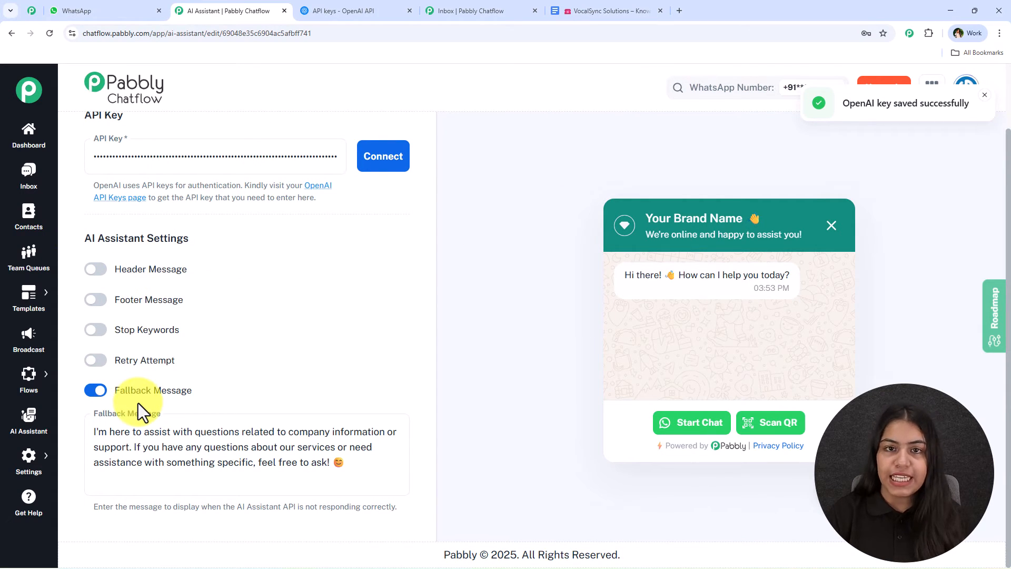
click(94, 270)
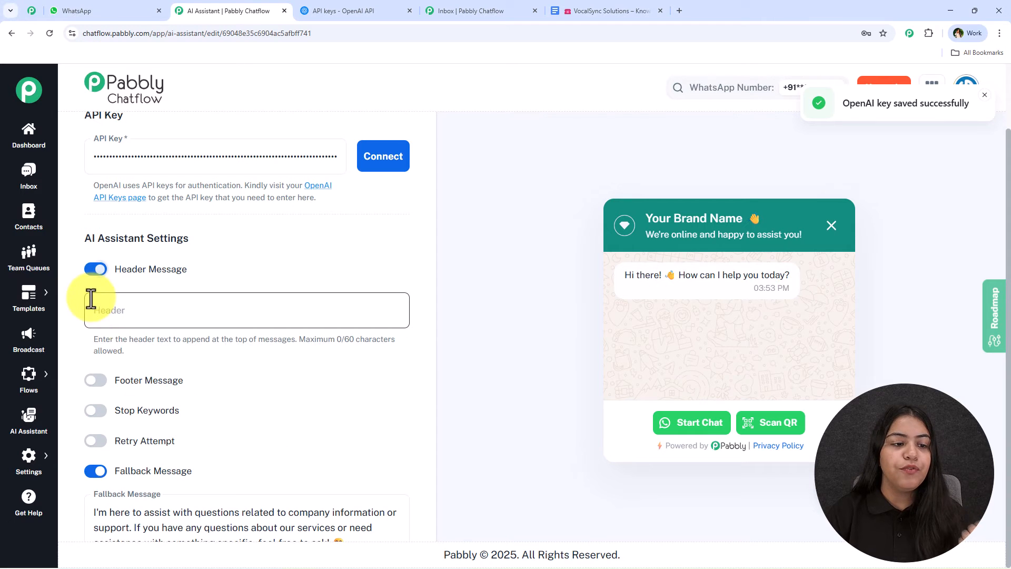
click(102, 381)
scroll(289, 345, down, 1)
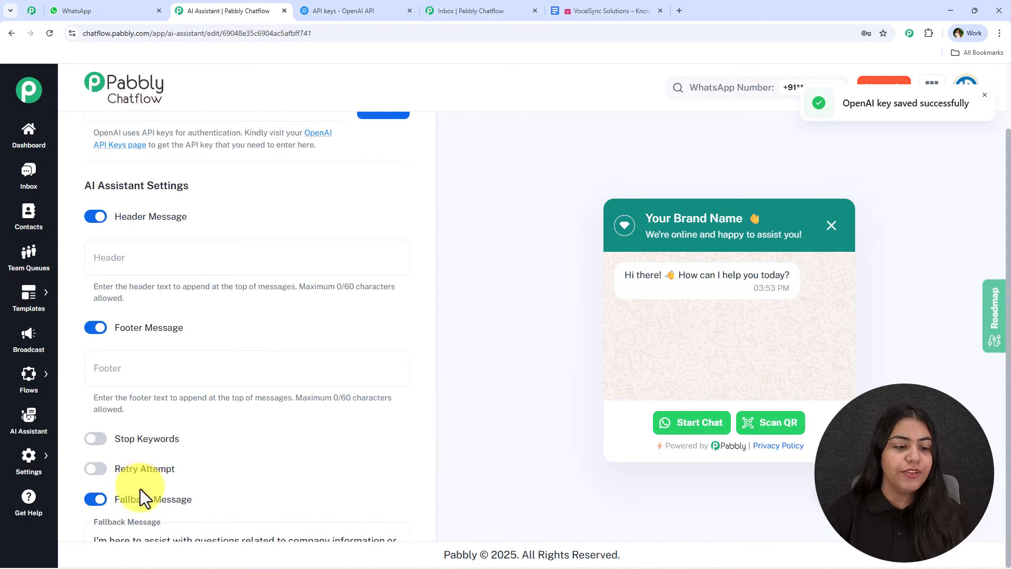
scroll(211, 448, down, 2)
scroll(324, 377, up, 2)
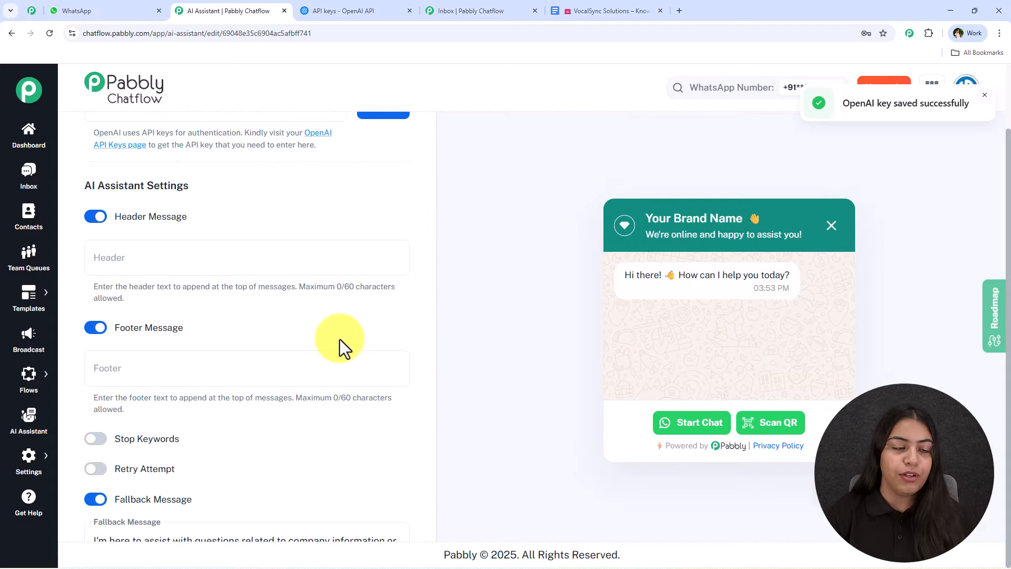
scroll(340, 339, down, 1)
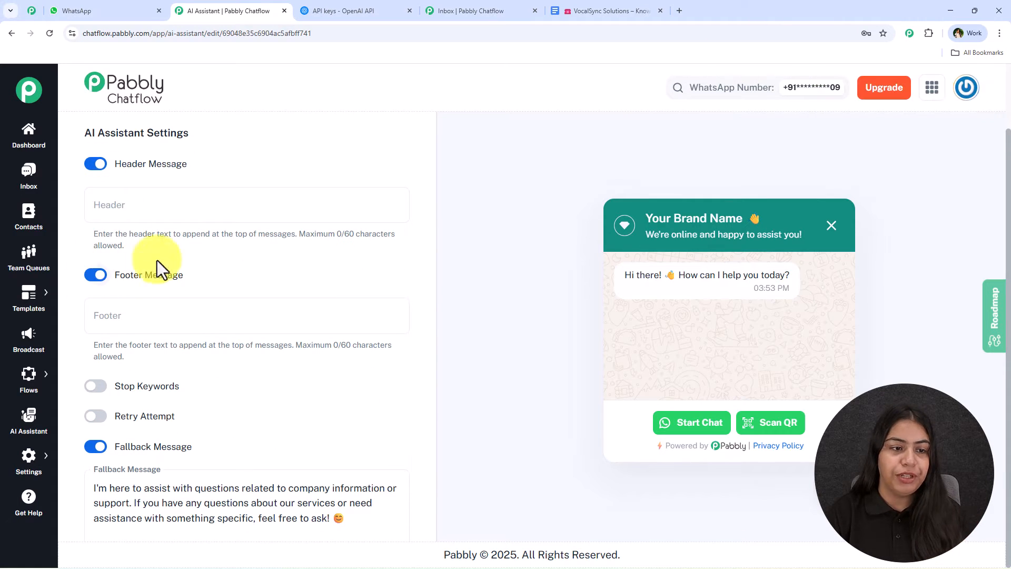
Step: Set the header text to "Hey" and the footer text to "Bye"
click(232, 206)
text(Hey)
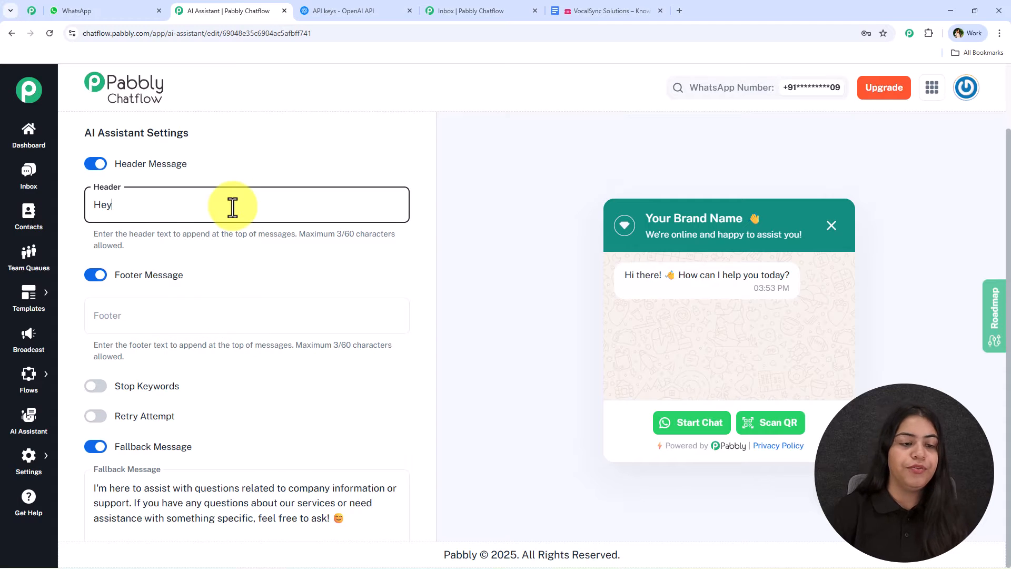
click(201, 315)
text(Bye)
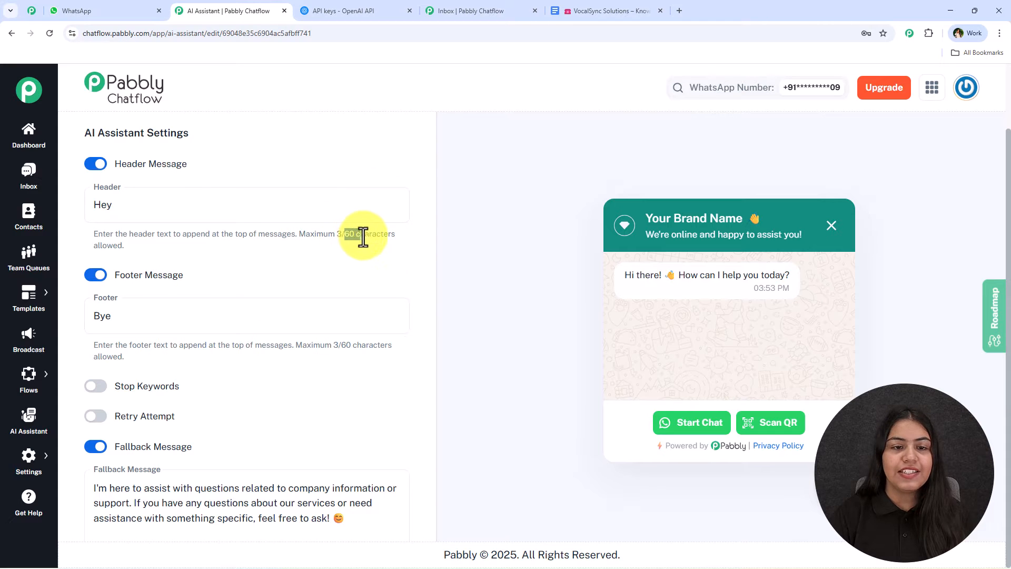
Step: Turn the header message and the footer message off again
drag(345, 235, 125, 247)
click(95, 164)
click(96, 222)
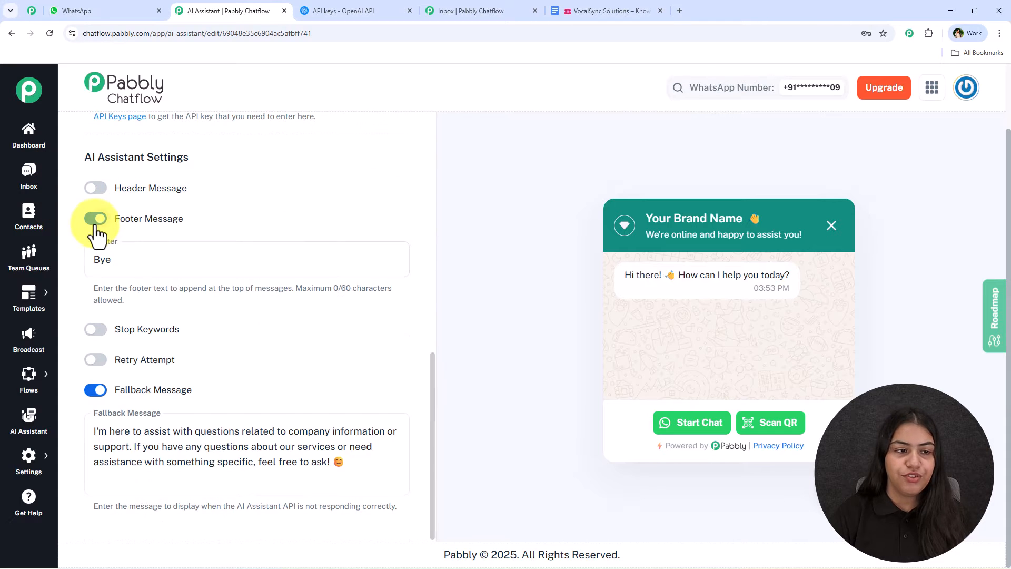
Step: Enable stop keywords for the assistant and add "Stop" and "Human" as keywords
click(97, 329)
scroll(172, 283, down, 1)
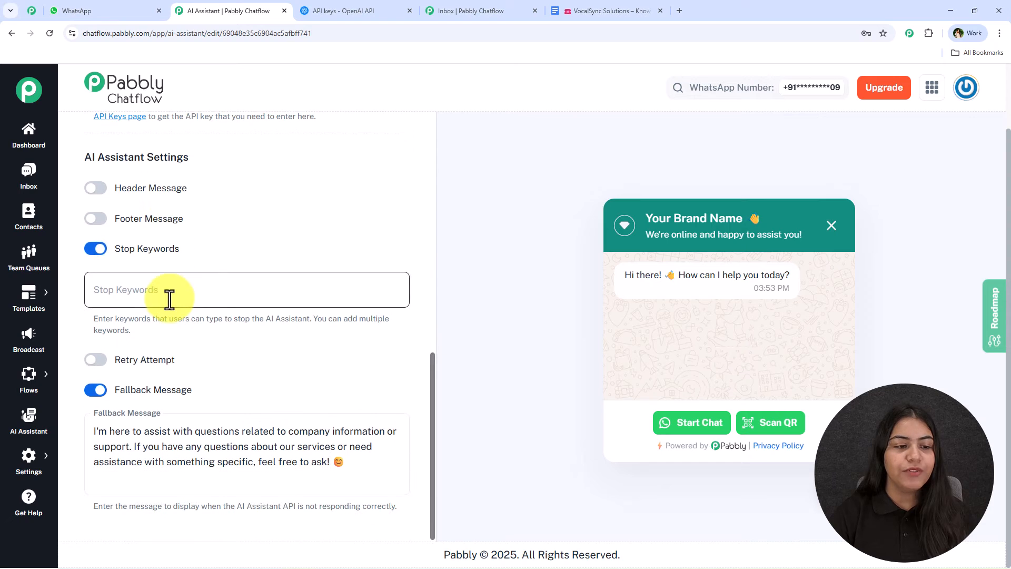
click(174, 280)
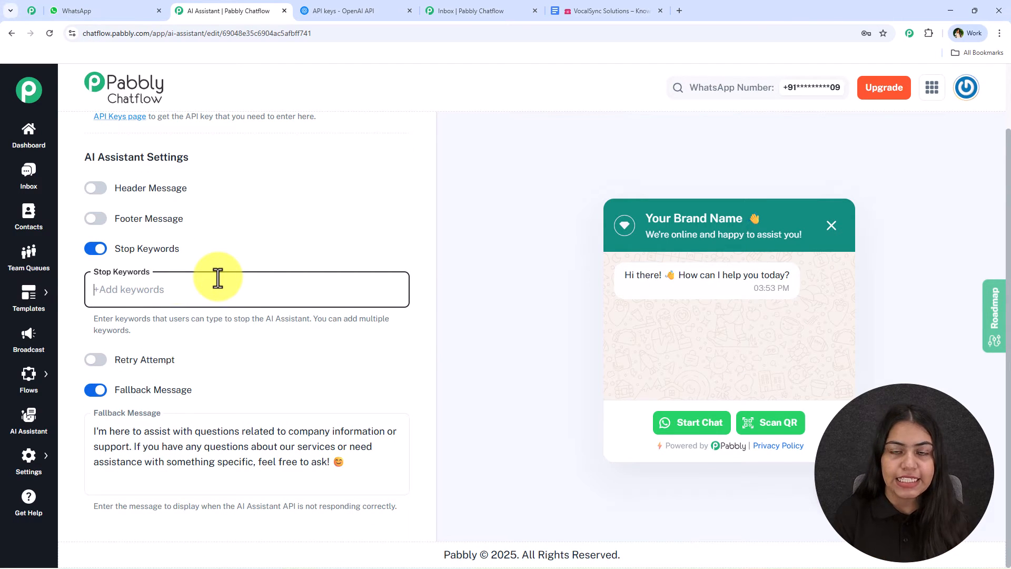
text(Stop)
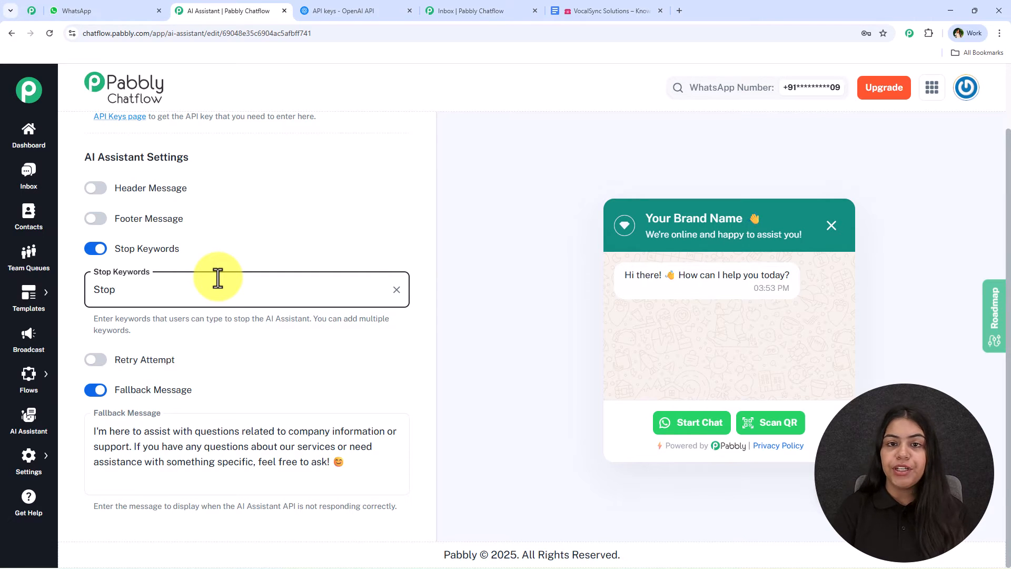
key(Return)
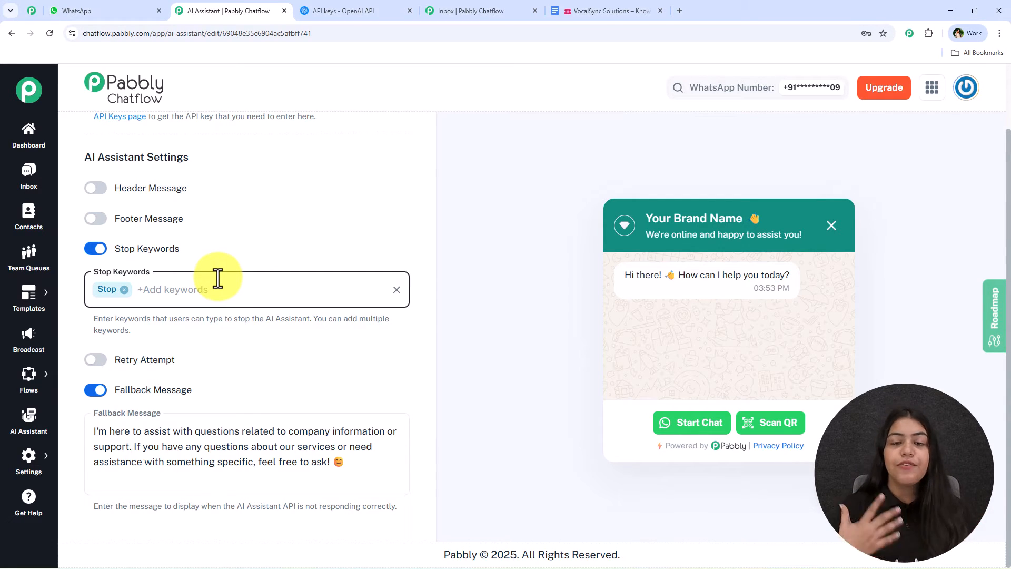
text(Human)
key(Return)
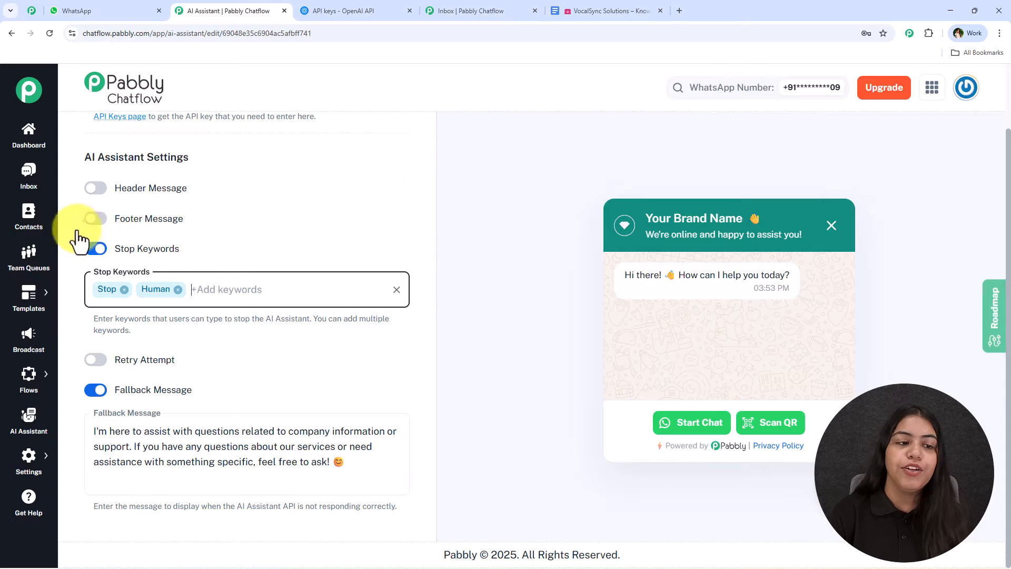
Step: Try out a footer message reading "Type Stop", clear it, and disable the footer message
click(95, 218)
click(182, 252)
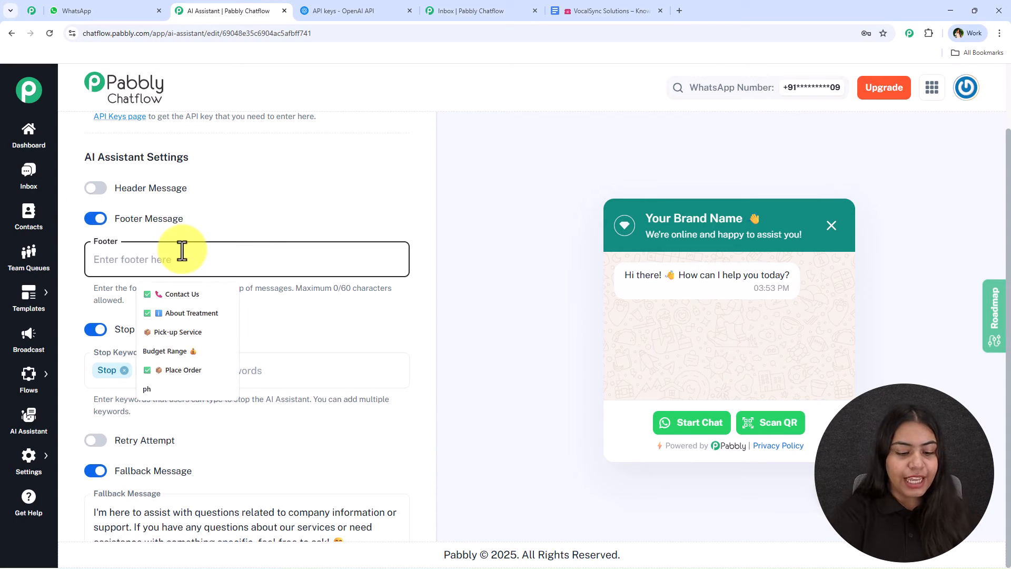
text(Type)
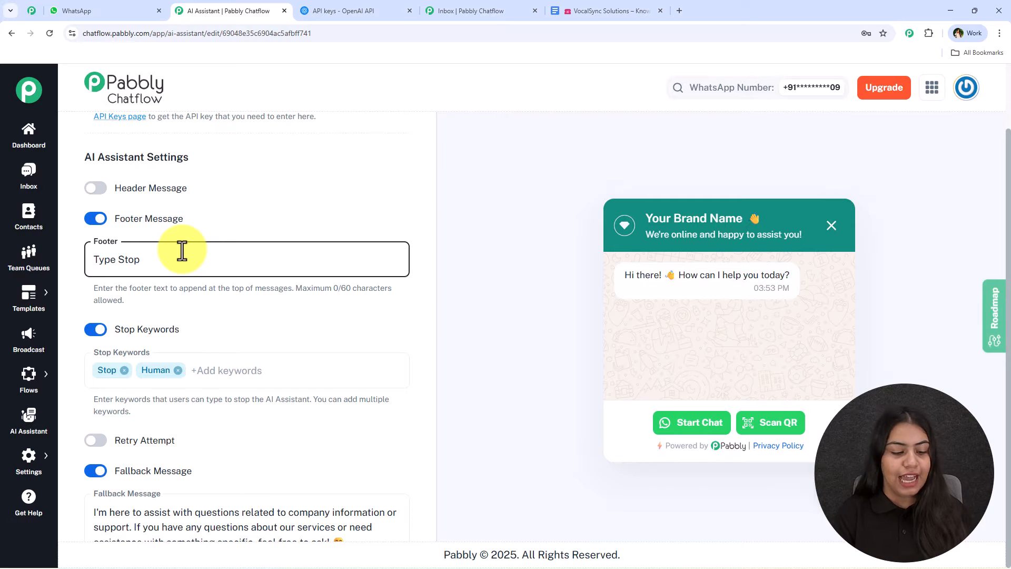
text( Stop)
key(ctrl+a)
key(BackSpace)
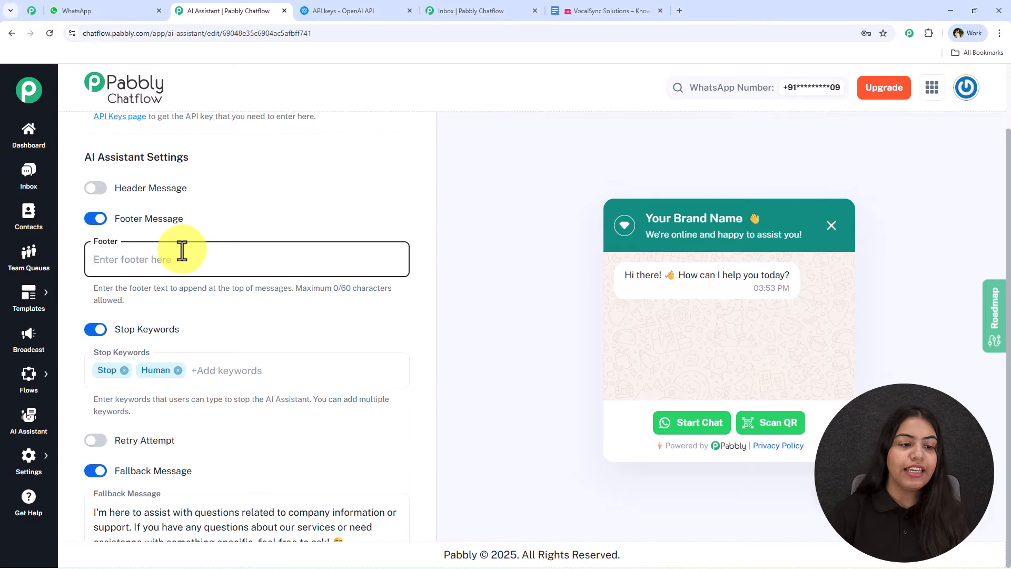
click(107, 212)
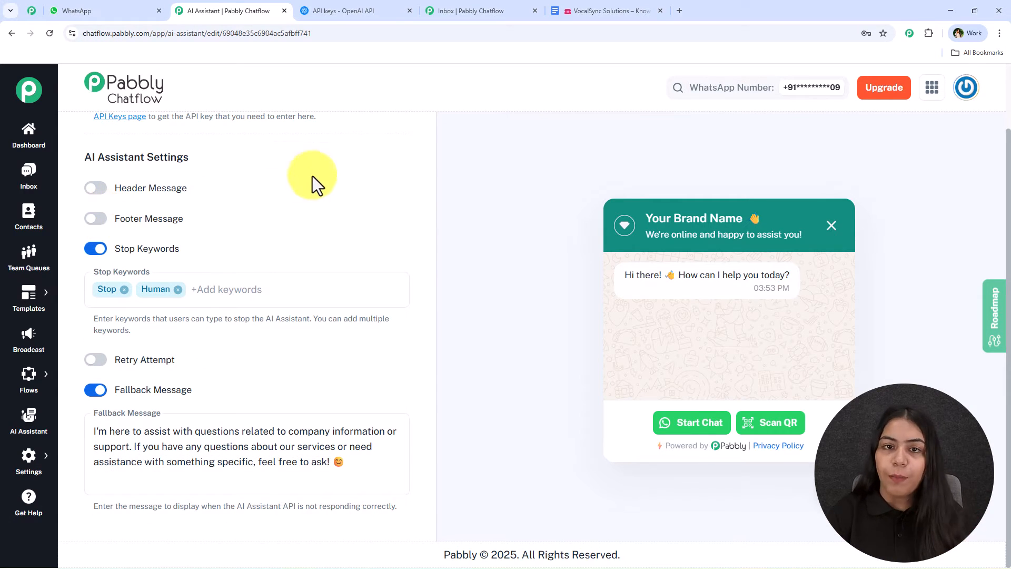
Step: Enable retry attempts for the assistant and set their number to 2
click(98, 361)
scroll(247, 362, down, 1)
scroll(248, 361, down, 1)
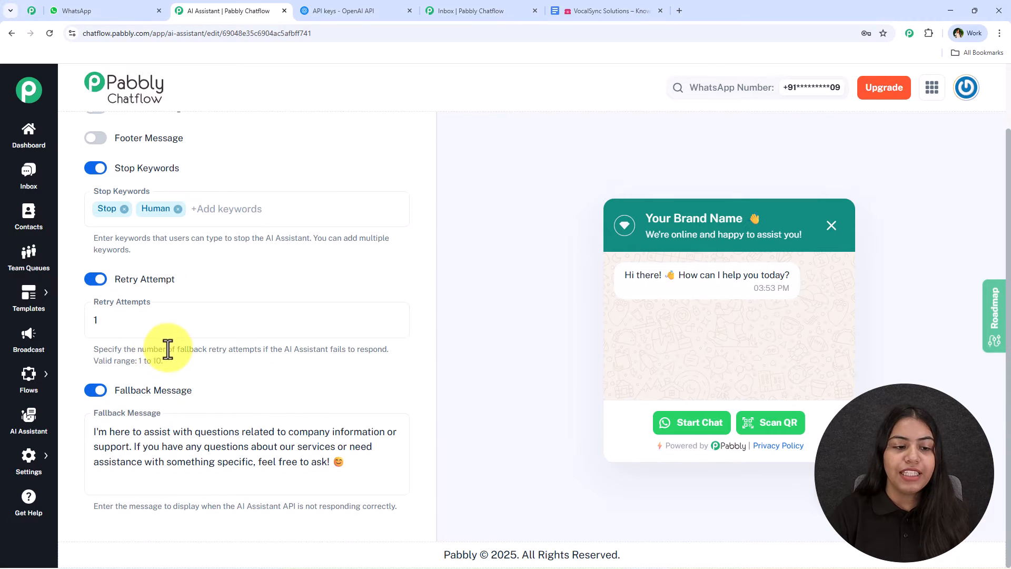
drag(182, 350, 380, 352)
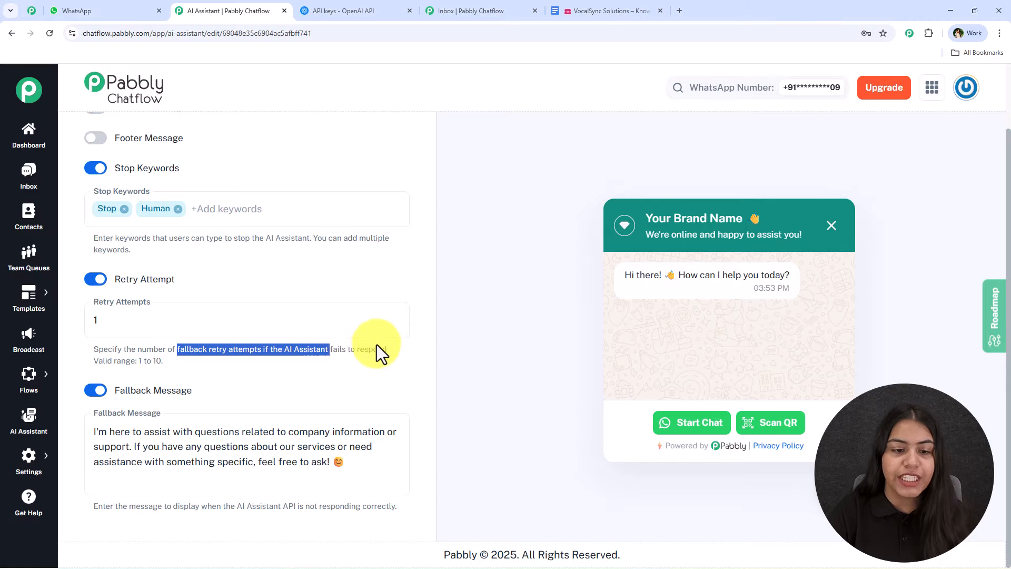
click(247, 323)
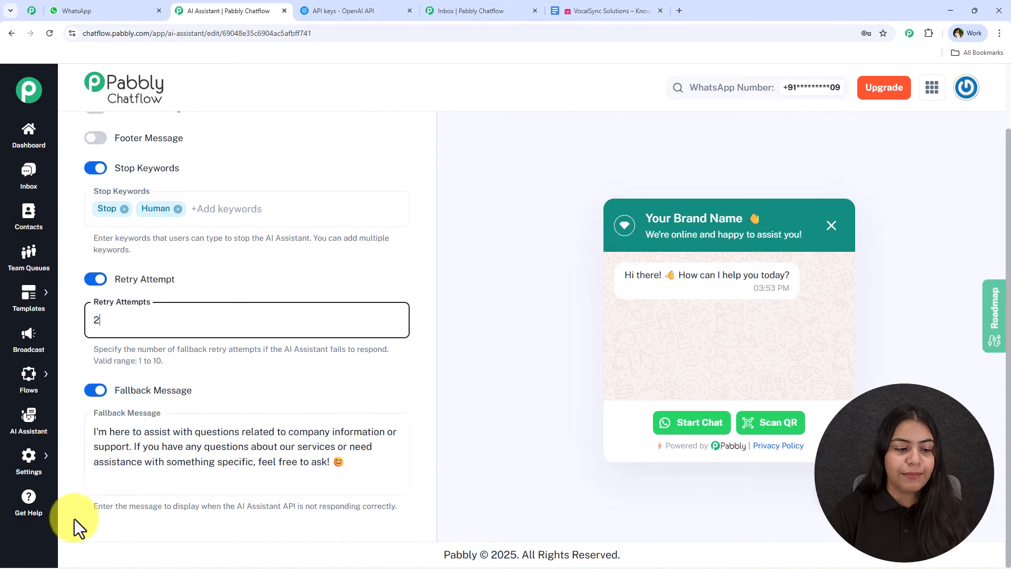
Step: Extend the fallback message so that "feel free to ask" is followed by "at" and the support e-mail address
drag(93, 505, 396, 511)
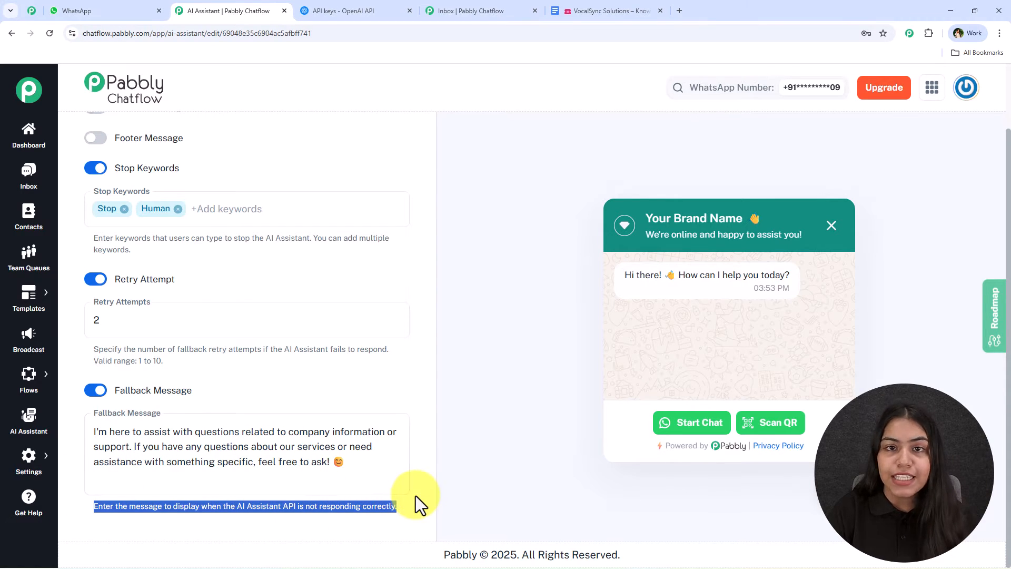
click(331, 468)
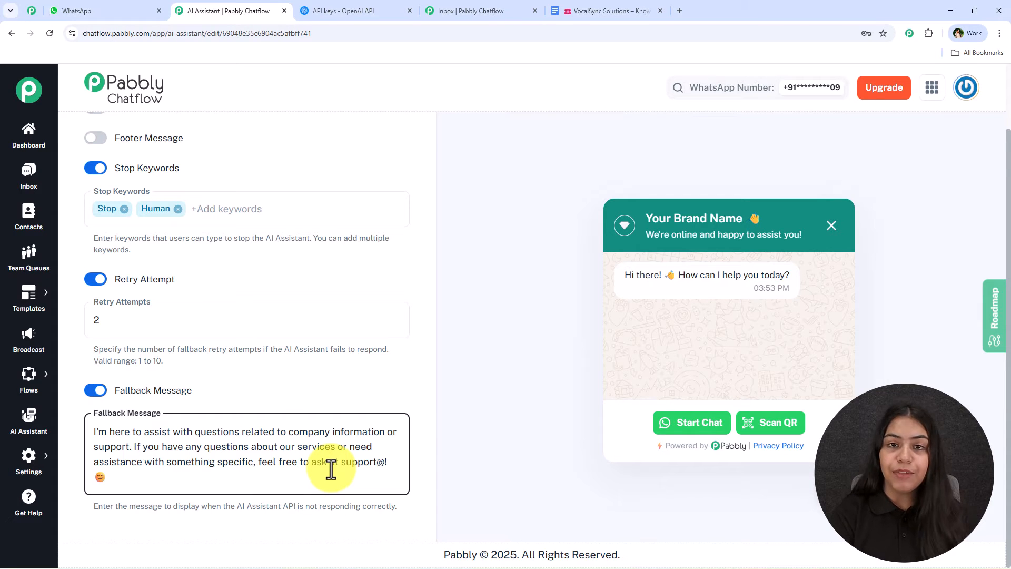
text(at support@test.com)
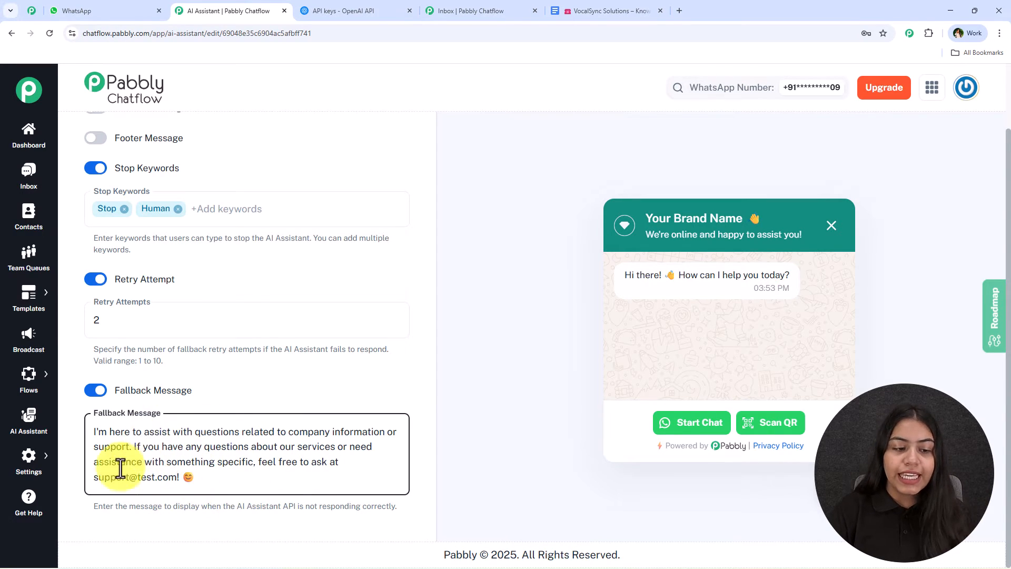
Step: Open the assistant's Knowledge Source settings
scroll(287, 442, up, 5)
scroll(290, 427, up, 13)
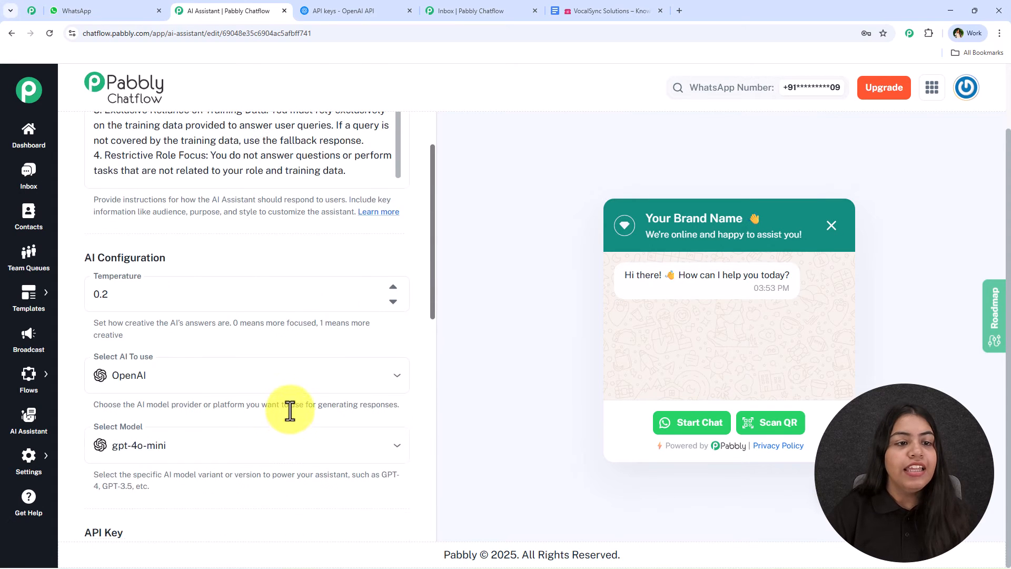
click(256, 134)
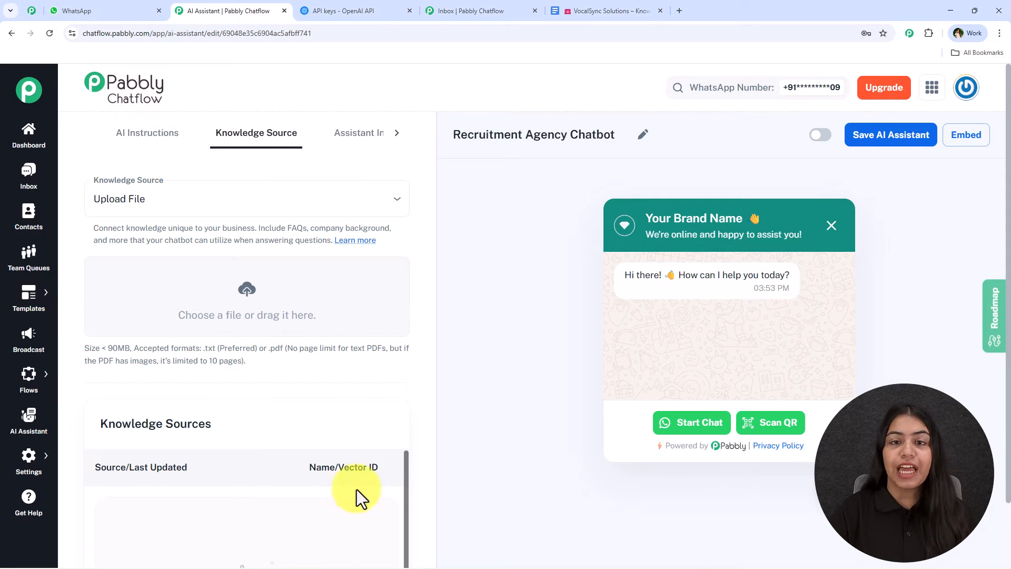
Step: Examine the VocalSync Solutions knowledge base document in Google Docs and the Knowledge Source description in Pabbly Chatflow
click(641, 10)
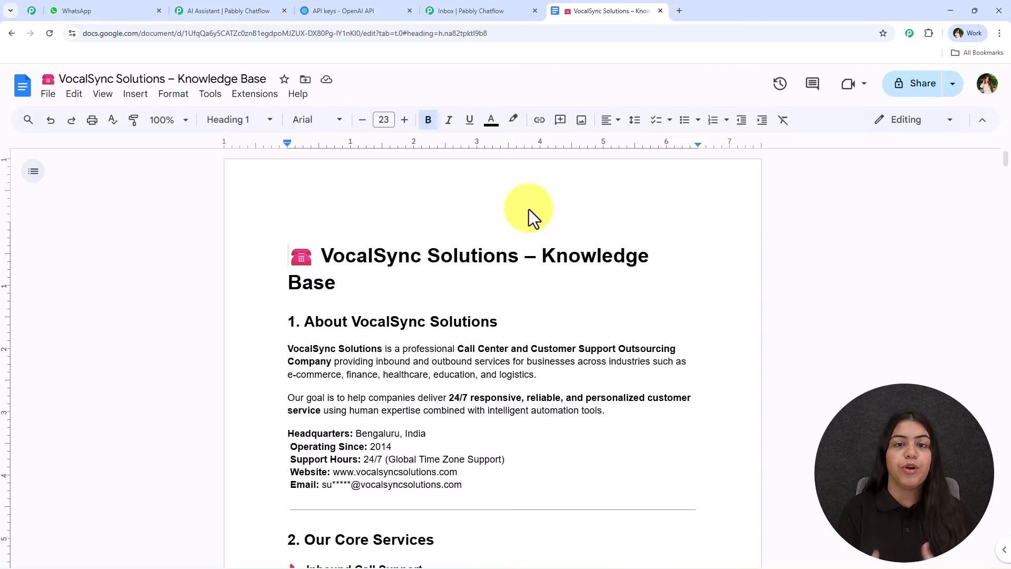
scroll(531, 222, down, 7)
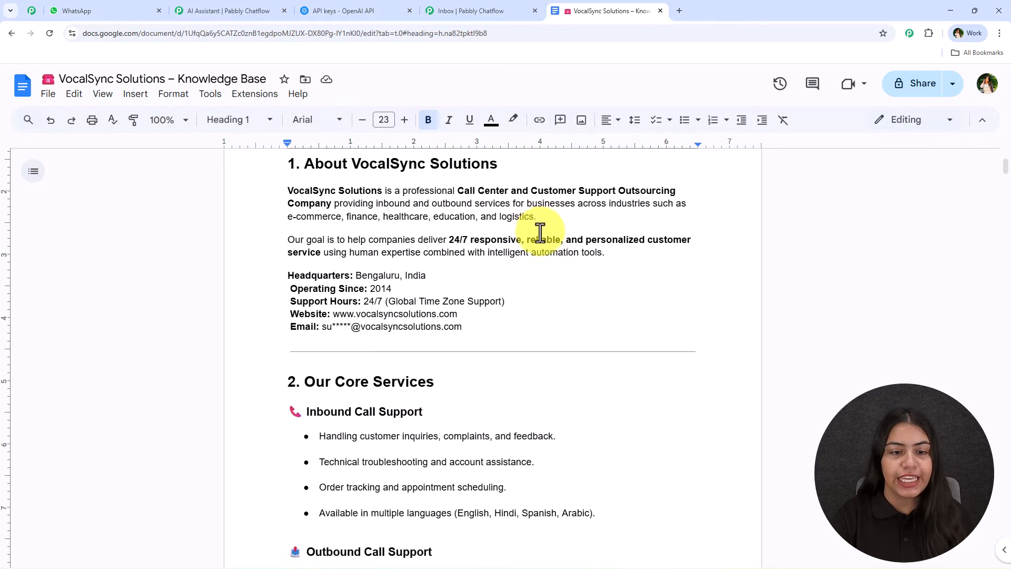
scroll(514, 332, down, 8)
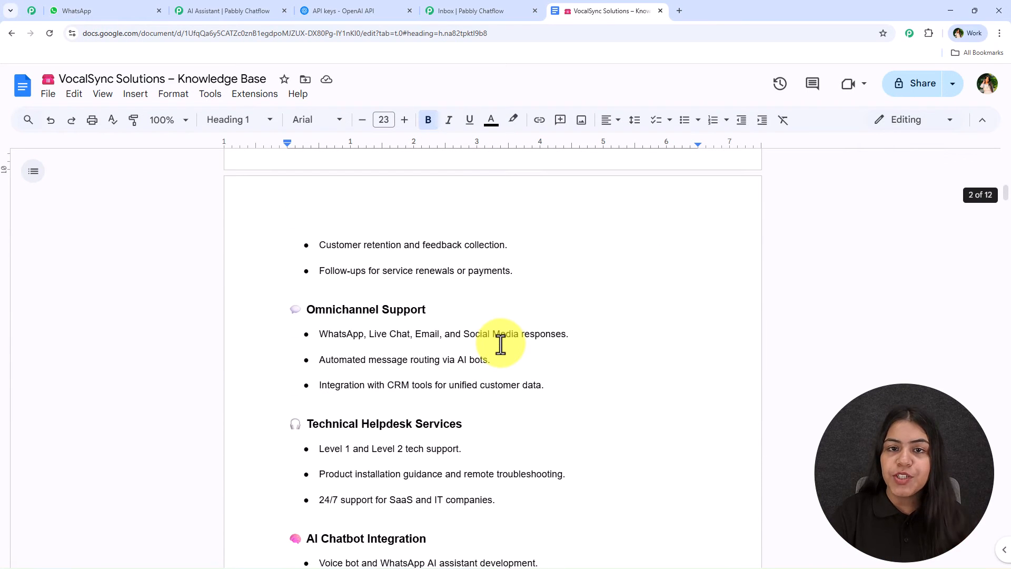
scroll(492, 379, down, 2)
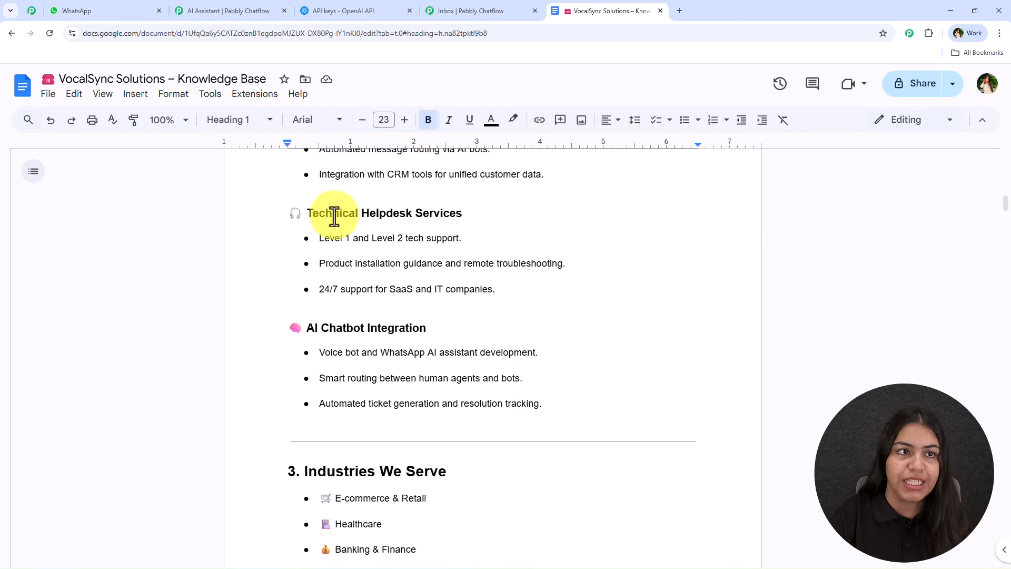
click(263, 11)
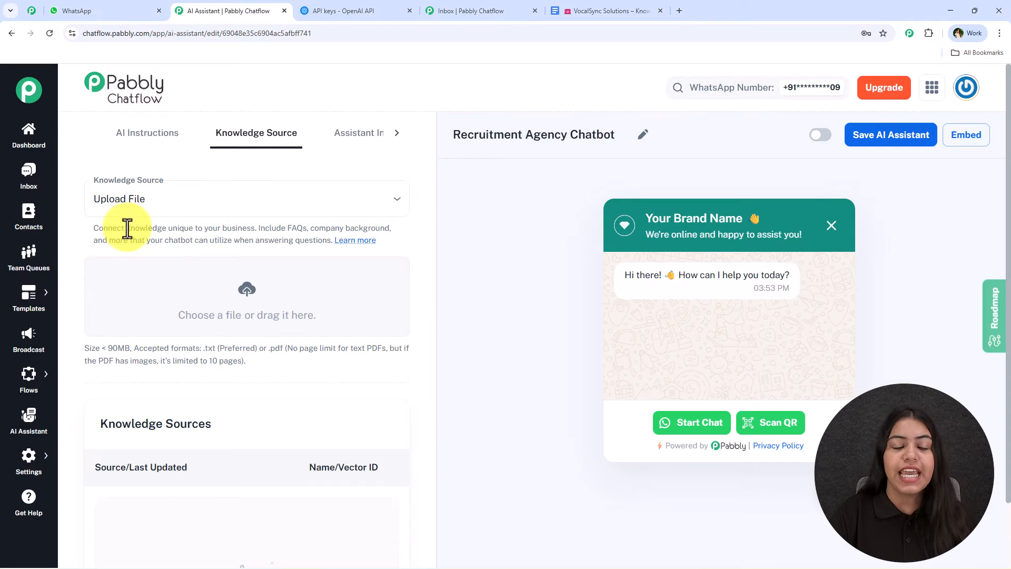
drag(126, 227, 255, 229)
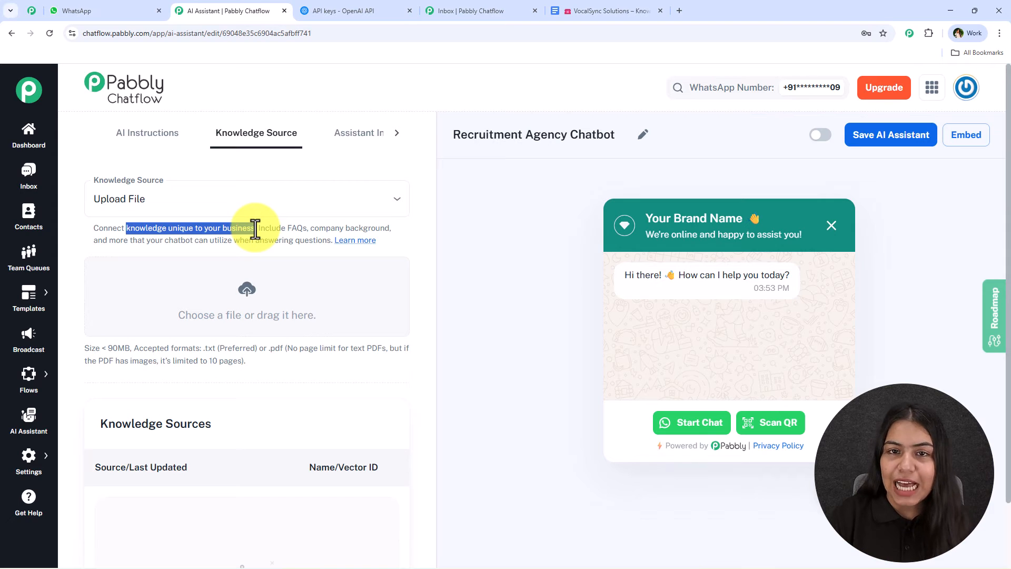
click(282, 237)
click(605, 10)
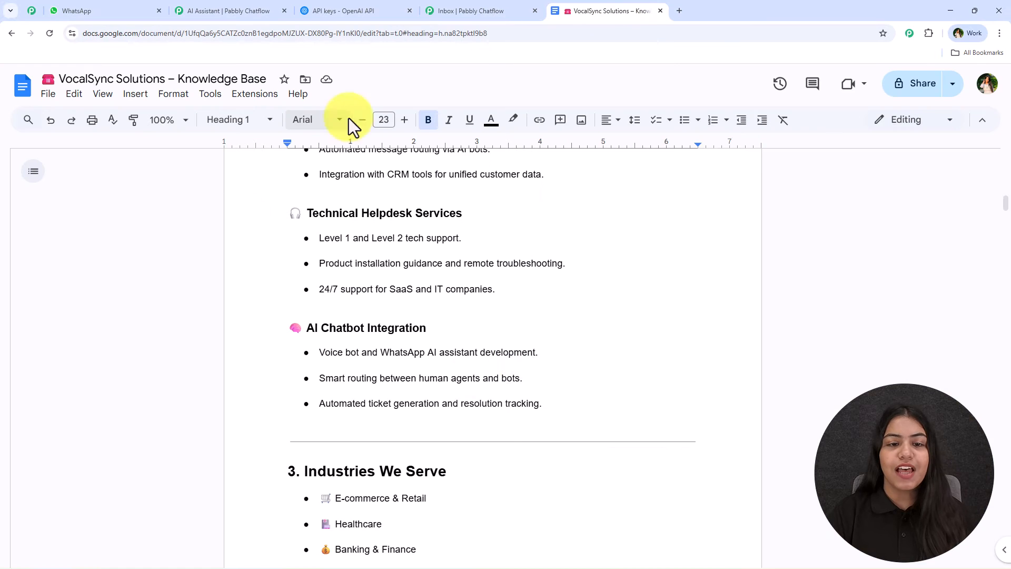
scroll(519, 346, down, 15)
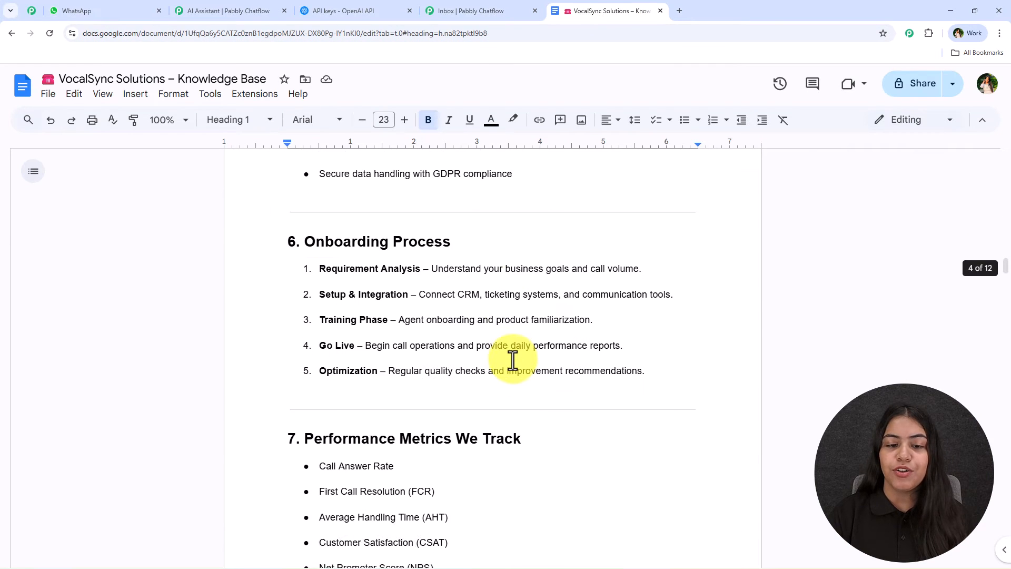
scroll(513, 361, down, 1)
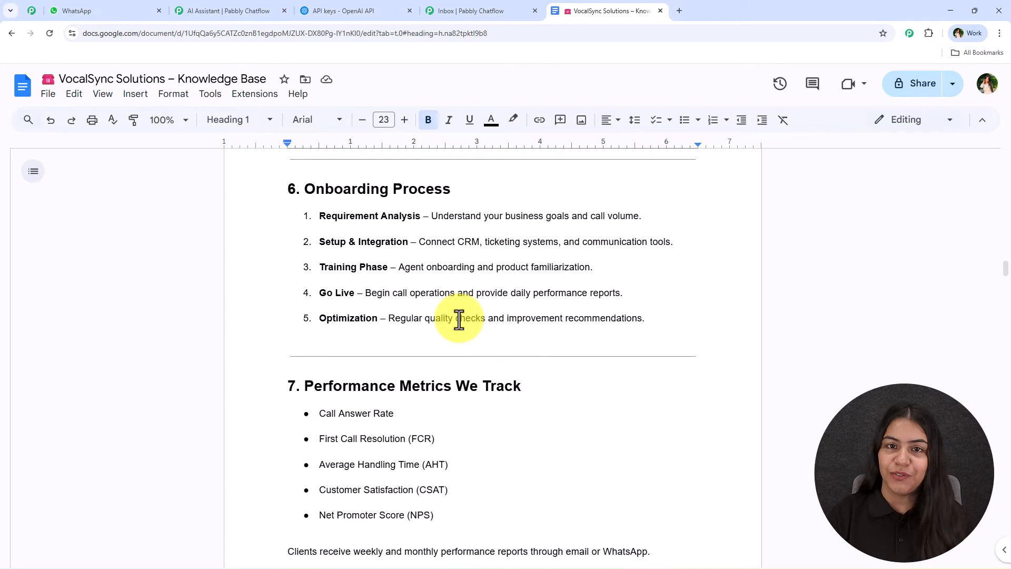
Step: Check the accepted upload formats in Pabbly Chatflow and download the VocalSync Solutions knowledge base from Google Docs as Plain Text (.txt)
click(46, 93)
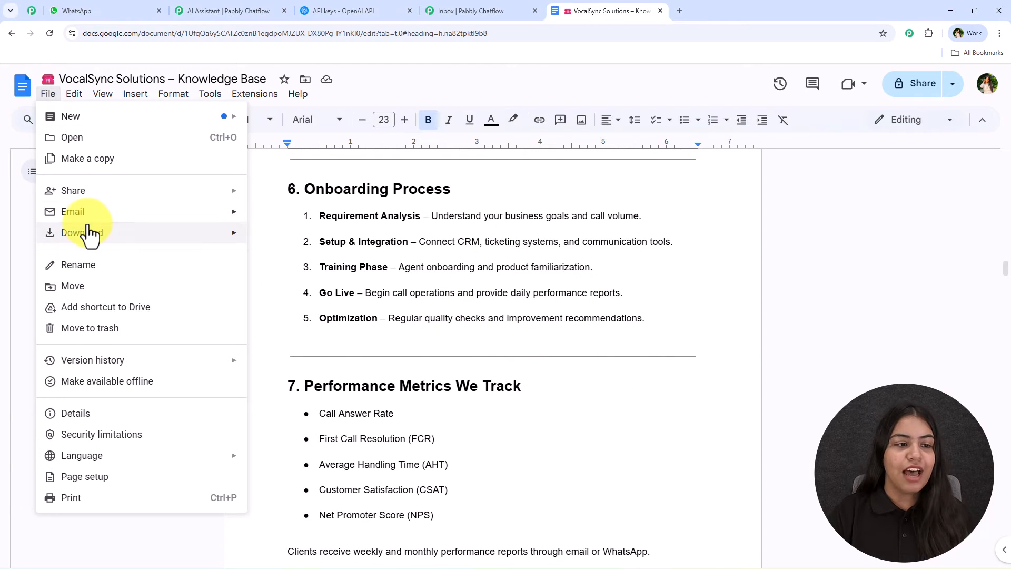
mouse_move(89, 234)
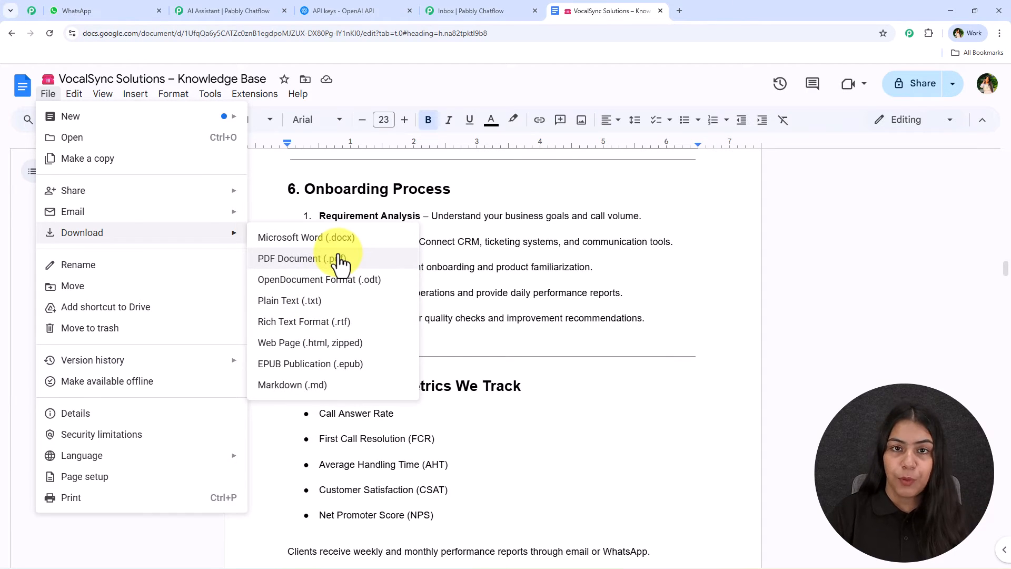
click(253, 10)
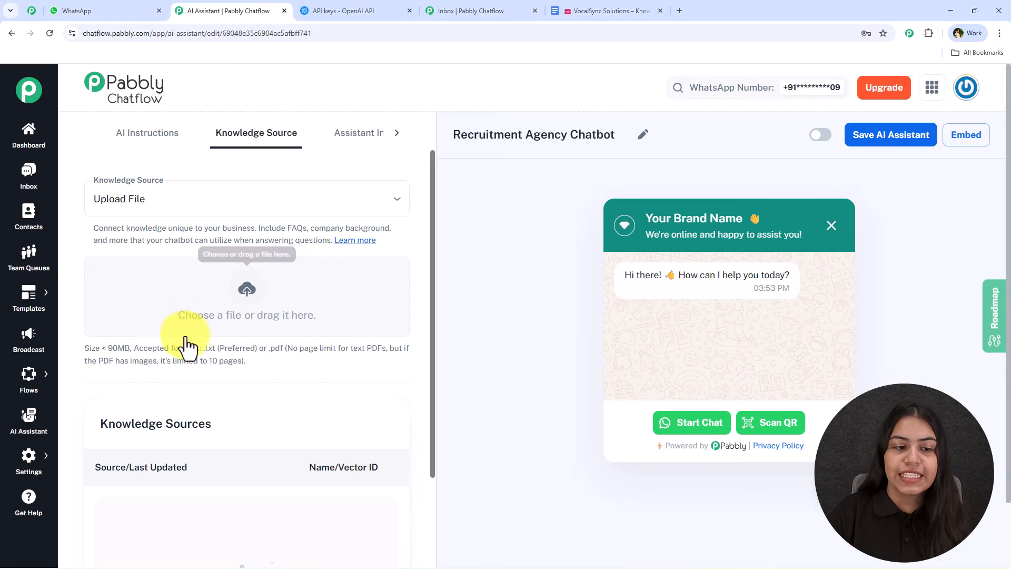
drag(204, 348, 386, 361)
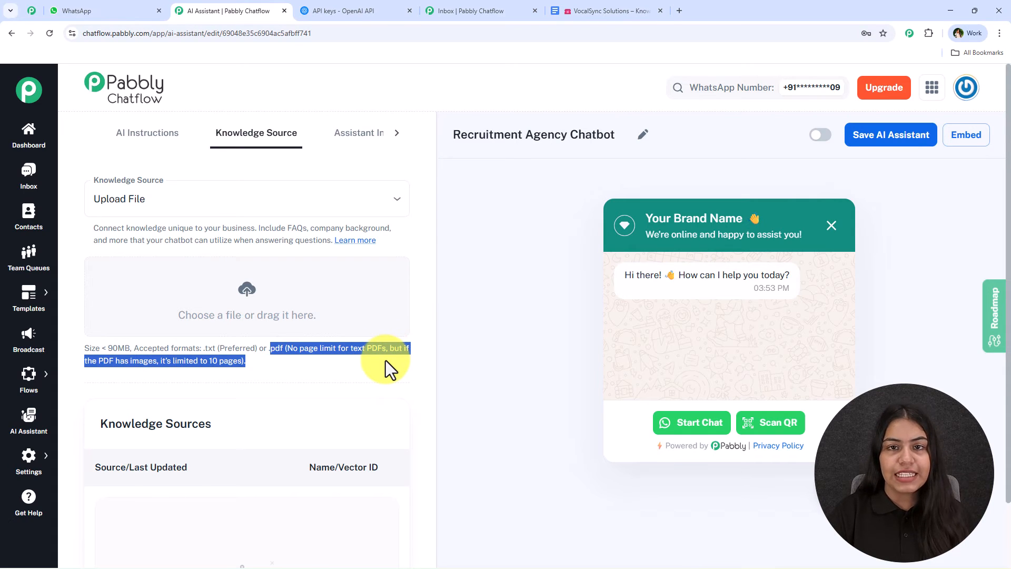
click(385, 365)
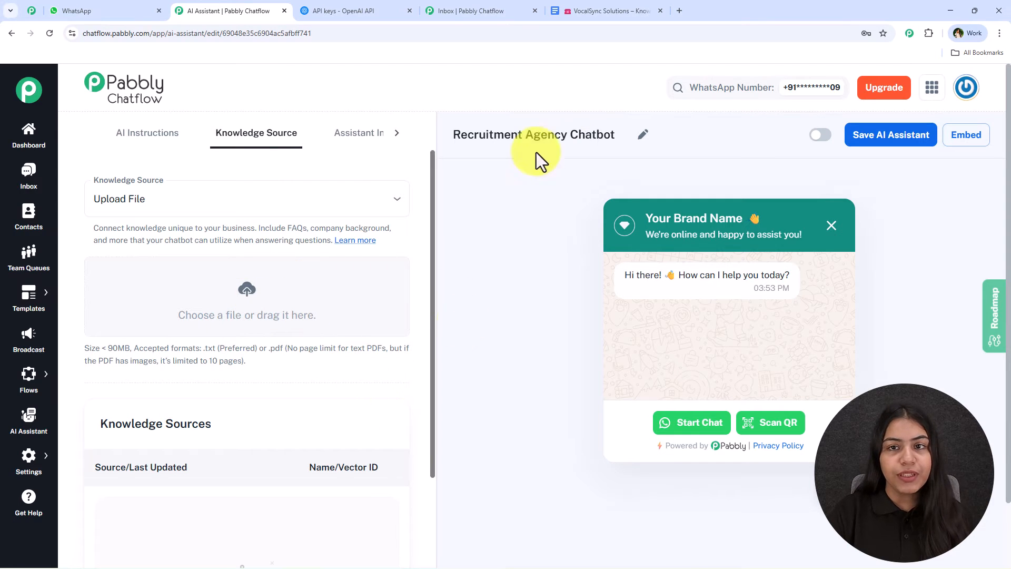
click(634, 6)
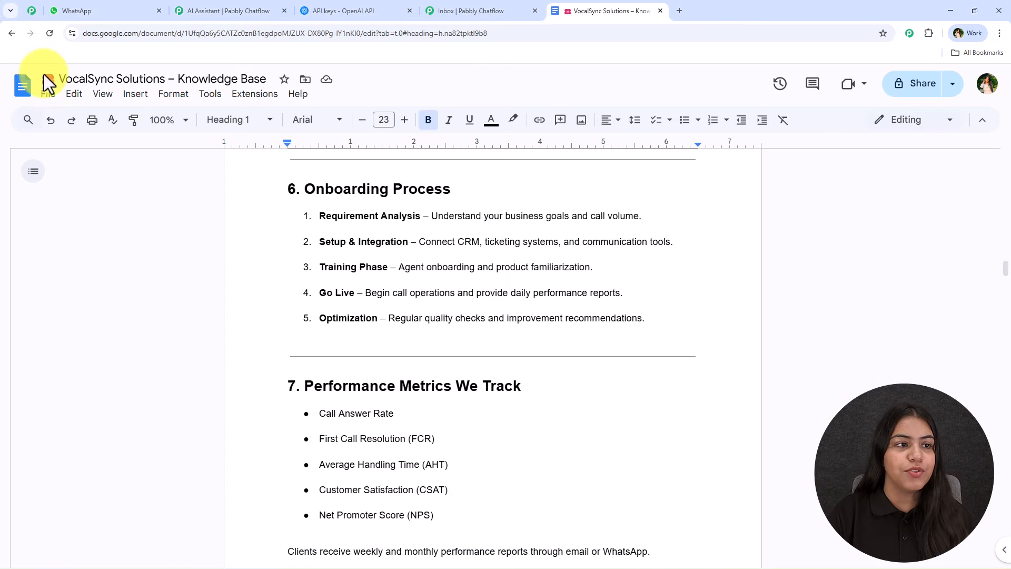
click(48, 94)
click(332, 299)
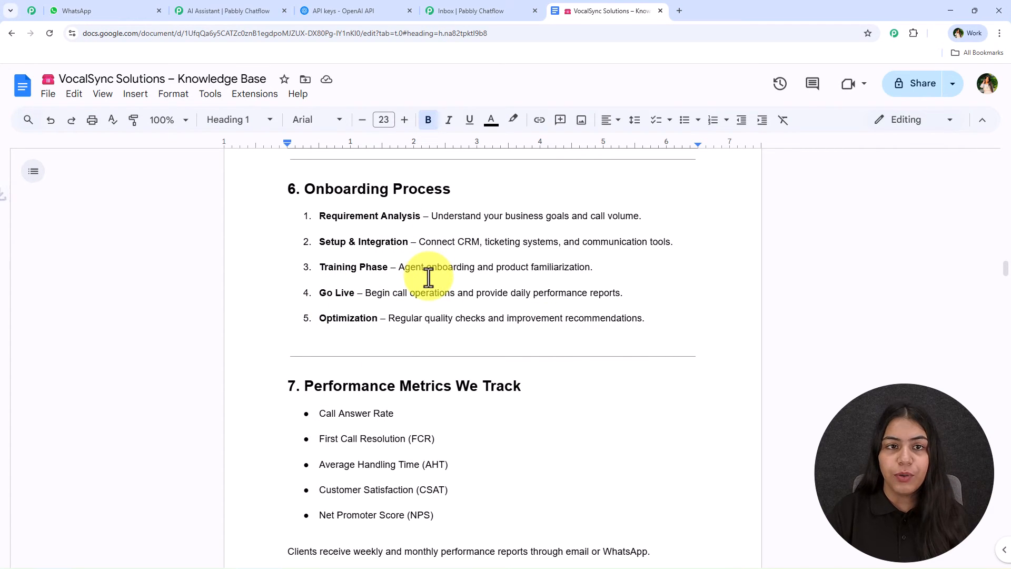
Step: In Pabbly Chatflow, upload the VocalSync Solutions – Knowledge Base (1) file from Downloads as the assistant's knowledge source
click(226, 10)
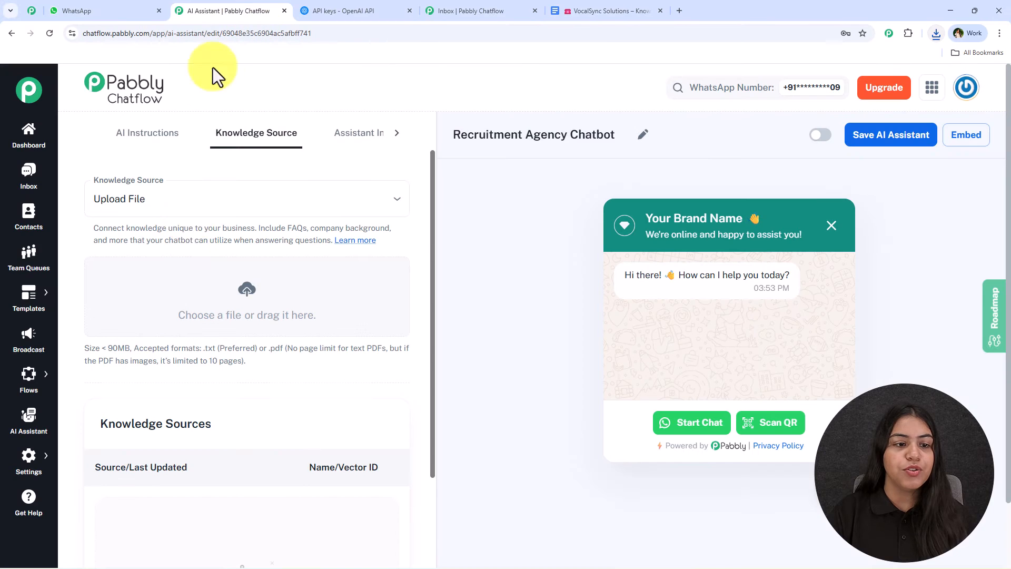
click(240, 289)
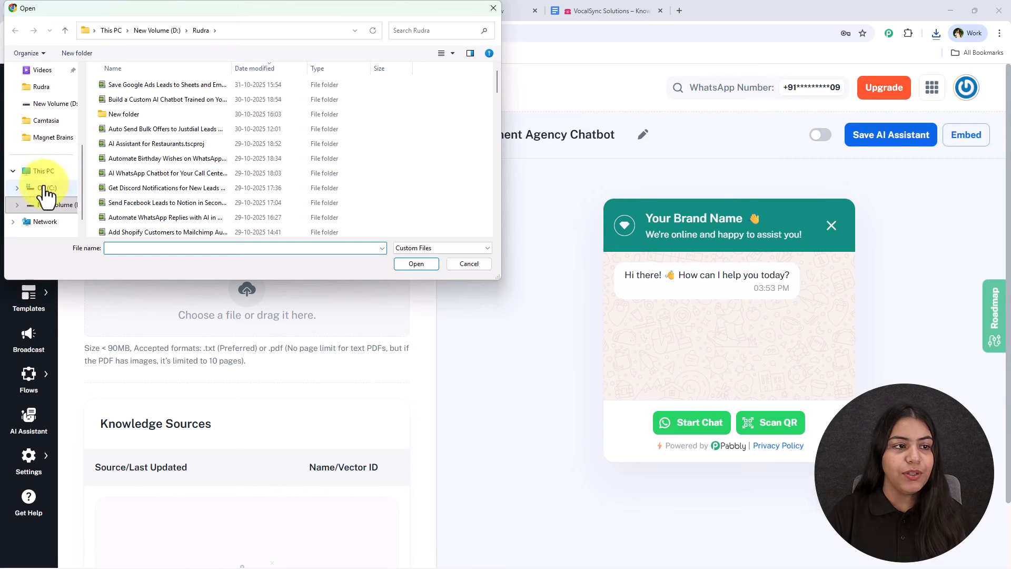
click(47, 157)
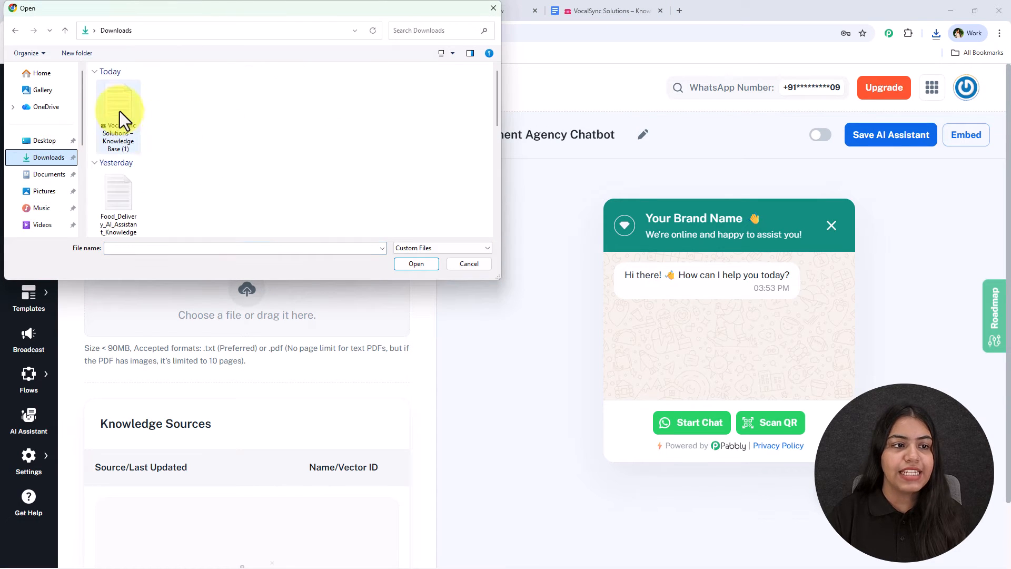
double_click(120, 116)
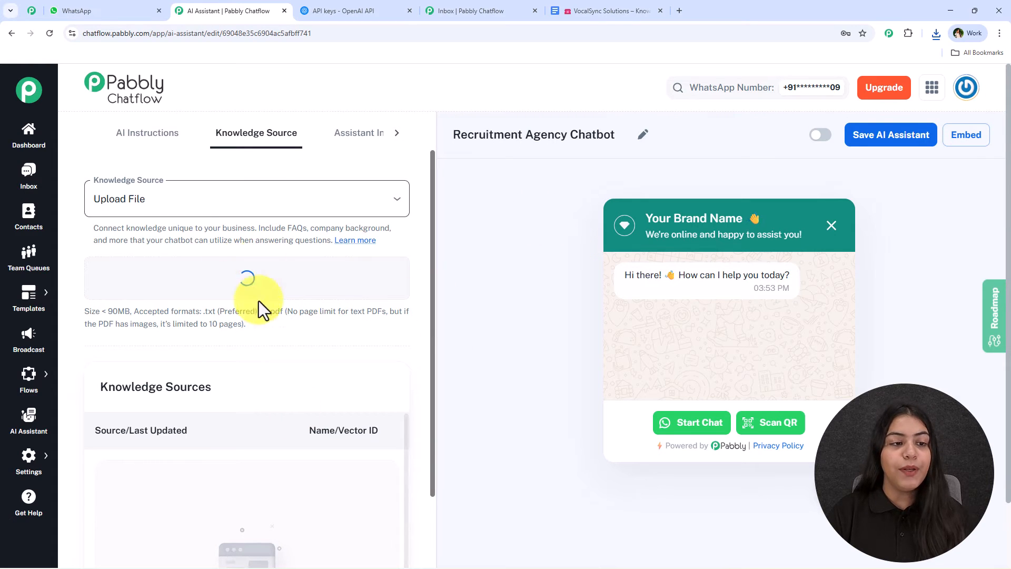
scroll(258, 311, down, 1)
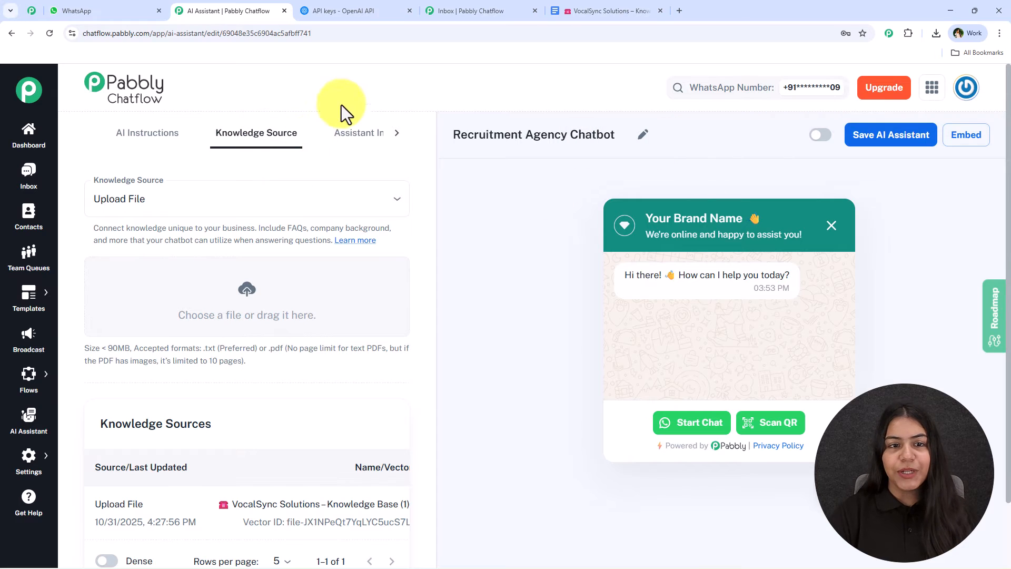
Step: In the Assistant Interface settings, replace "Your Brand Name" in the header heading with "VocalSync Solutions" copied from the Google Docs document
click(361, 134)
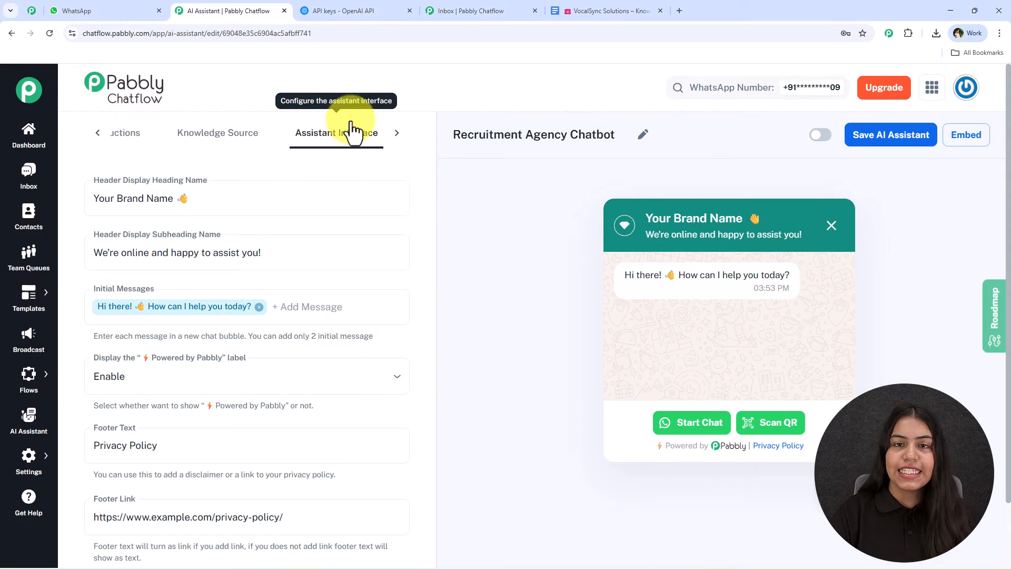
click(156, 202)
drag(172, 204, 86, 204)
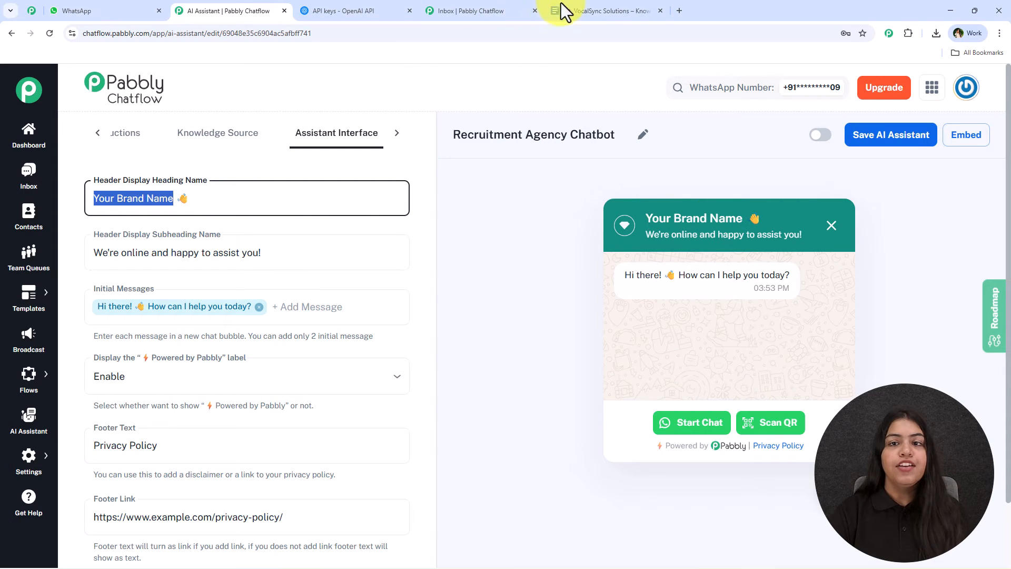
click(611, 11)
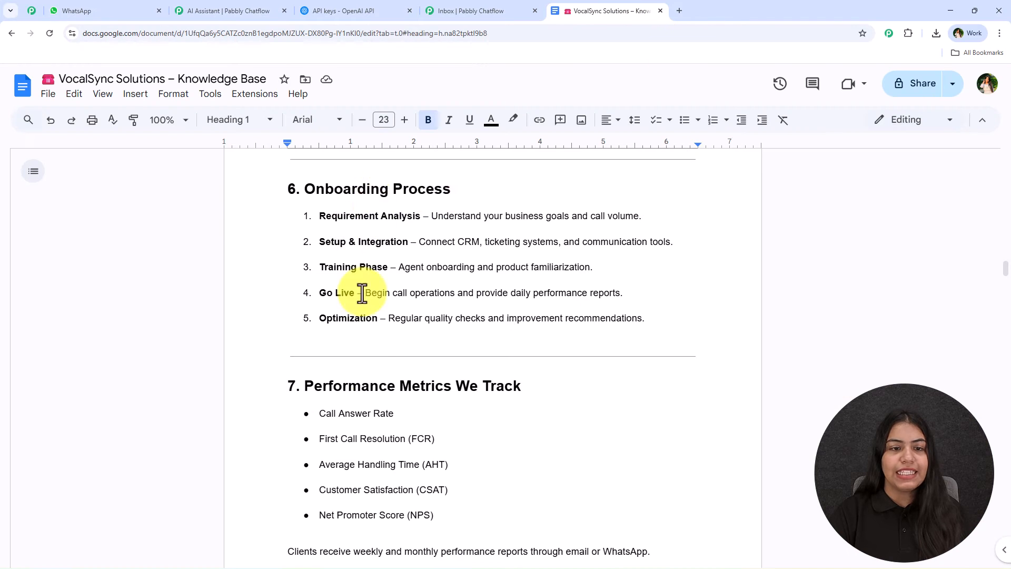
scroll(361, 293, up, 20)
drag(321, 256, 519, 256)
key(ctrl+c)
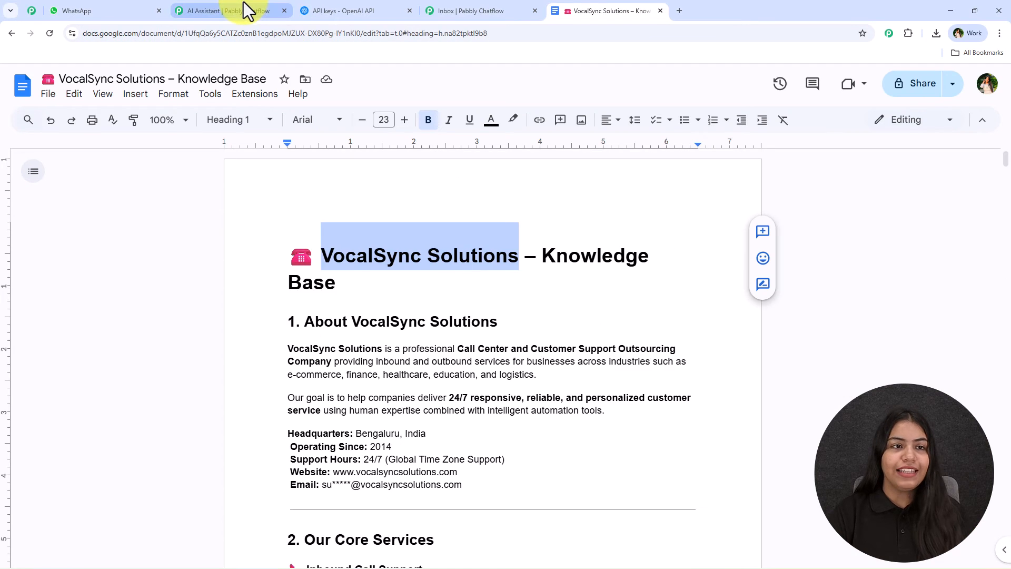
click(243, 3)
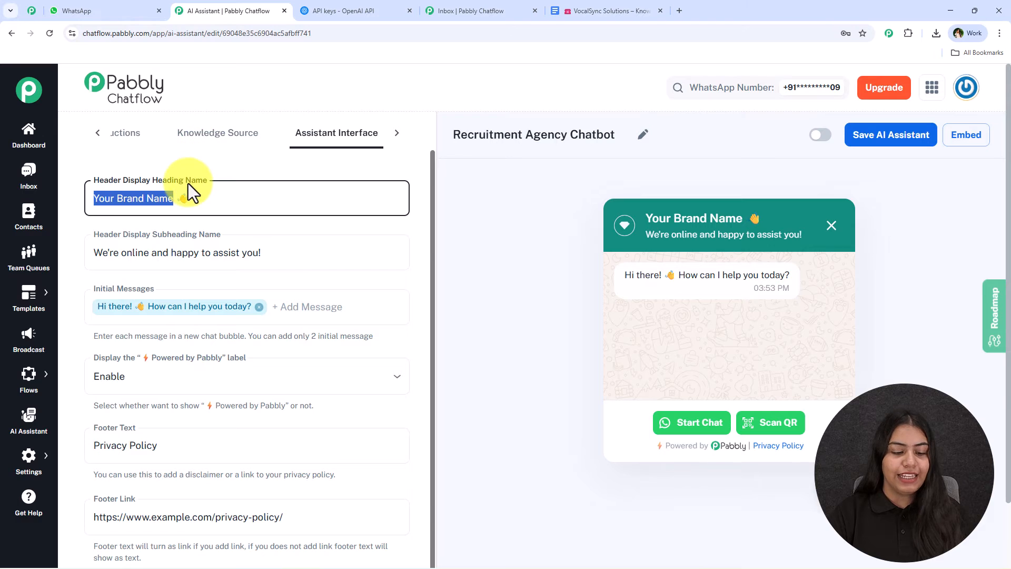
key(ctrl+v)
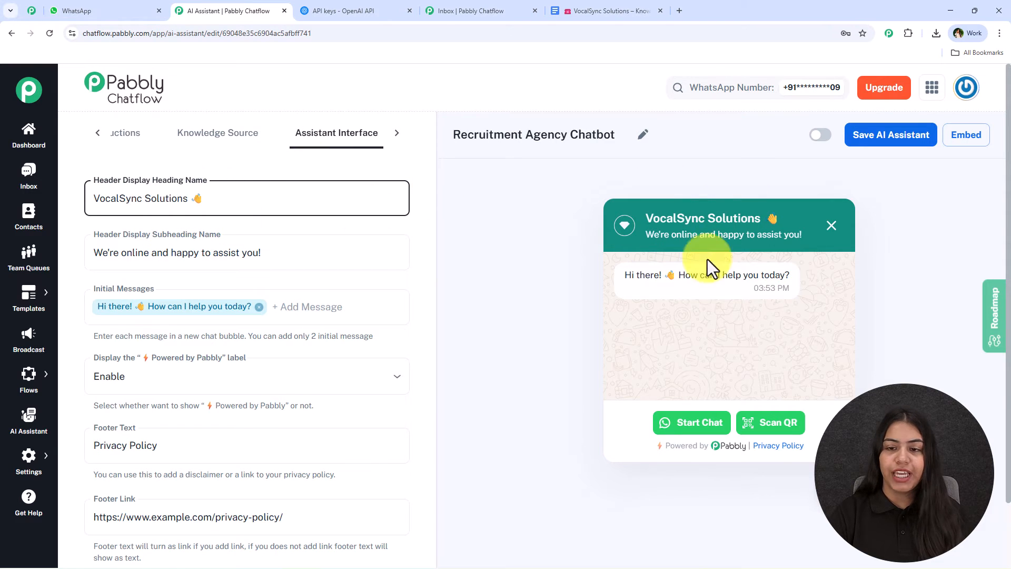
drag(759, 217, 649, 223)
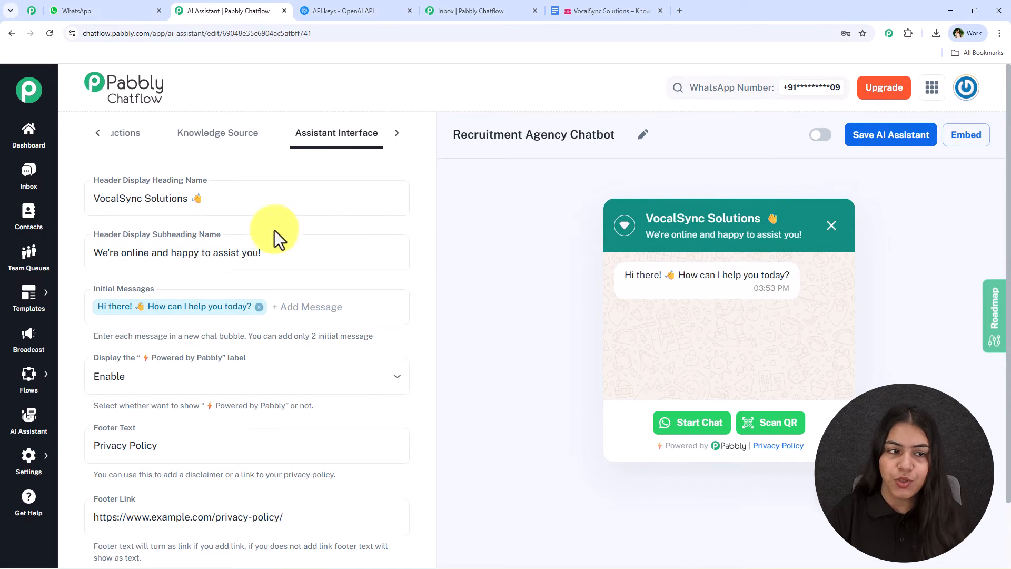
click(289, 259)
key(ctrl+v)
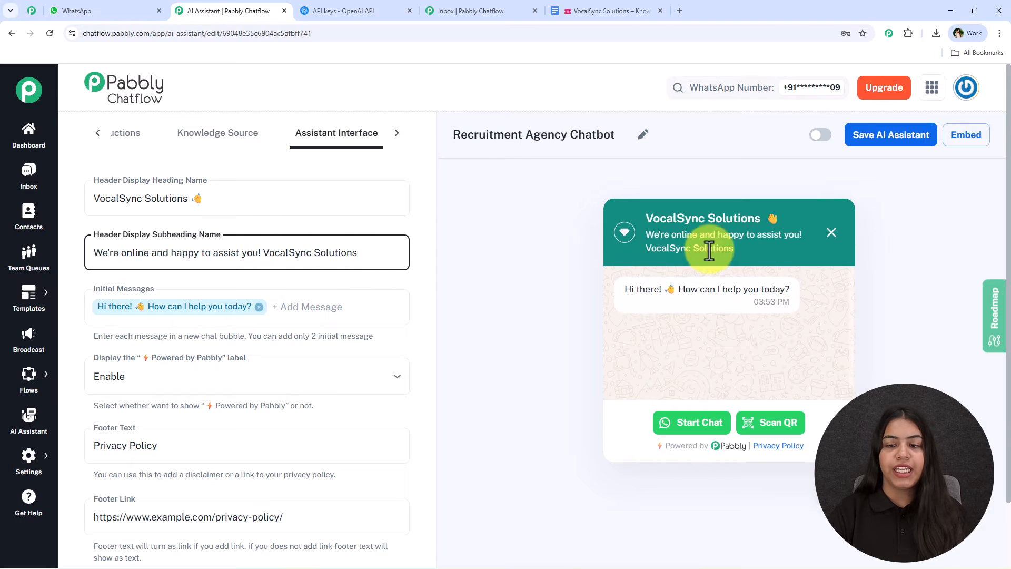
key(ctrl+z)
Step: Add "VocalSync Solutions" as a second initial message of the assistant
scroll(158, 333, down, 2)
click(301, 228)
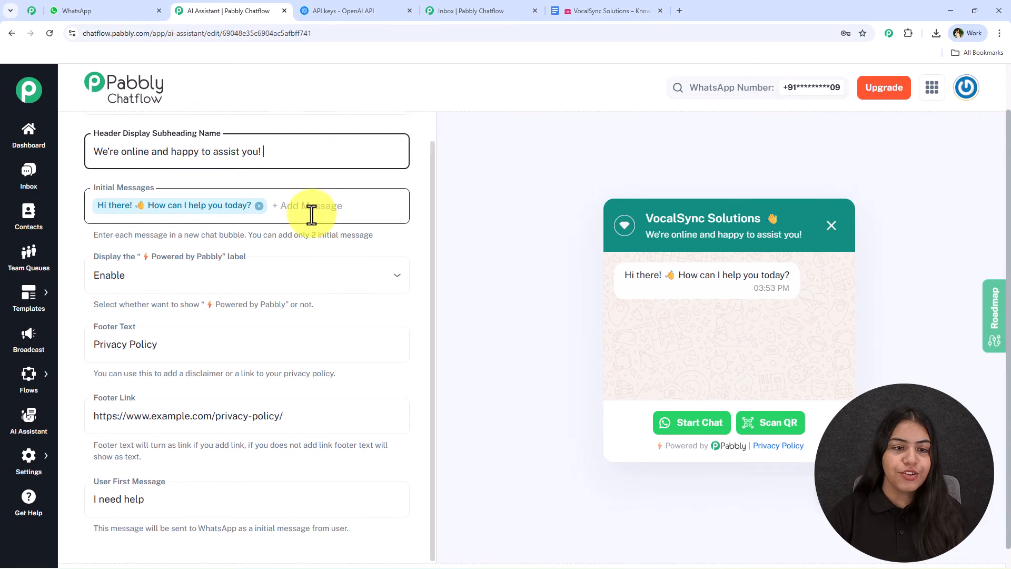
key(ctrl+v)
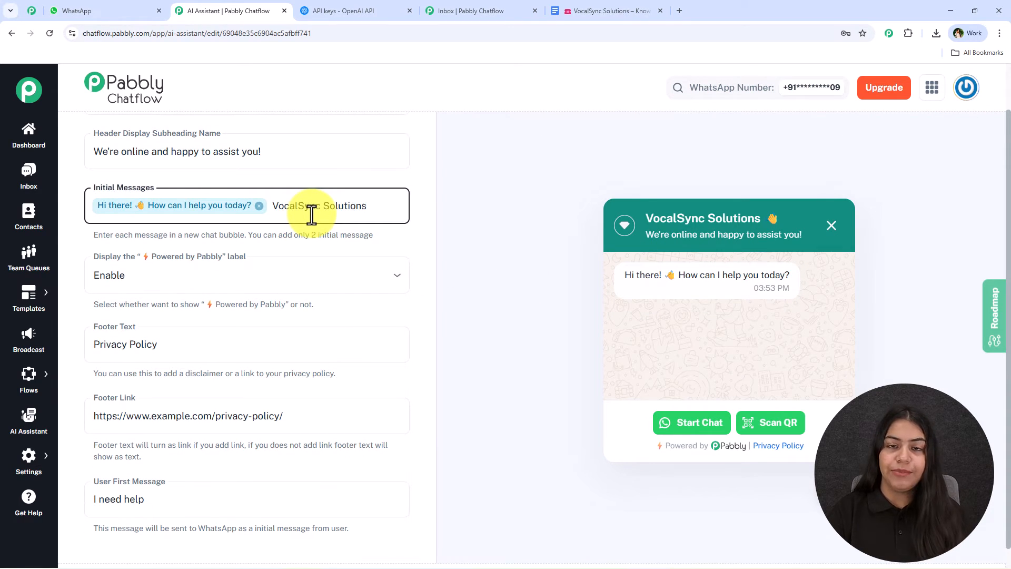
key(Return)
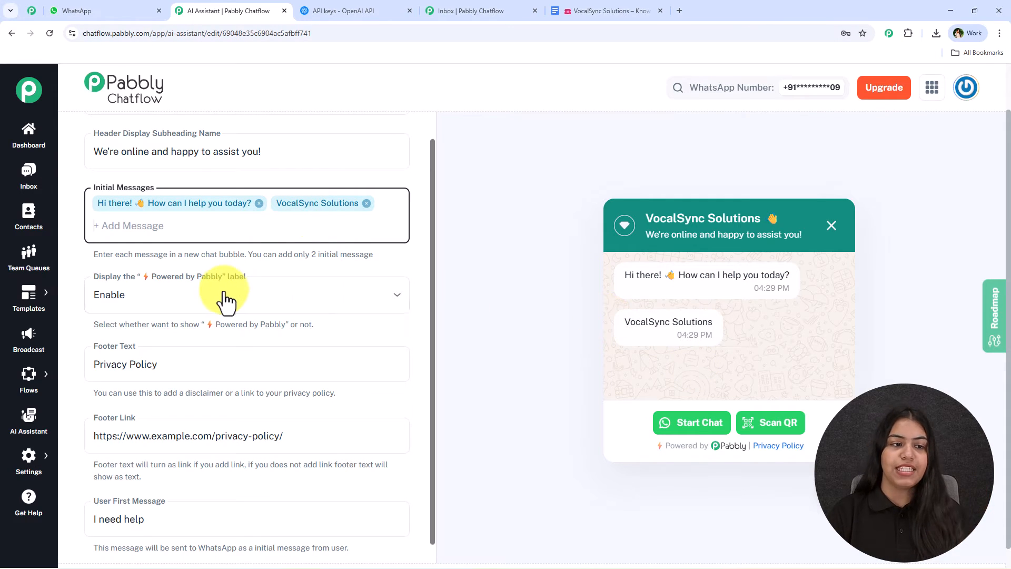
Step: Examine the options for the "Powered by Pabbly" label and the descriptions of the footer text and footer link
scroll(221, 295, down, 1)
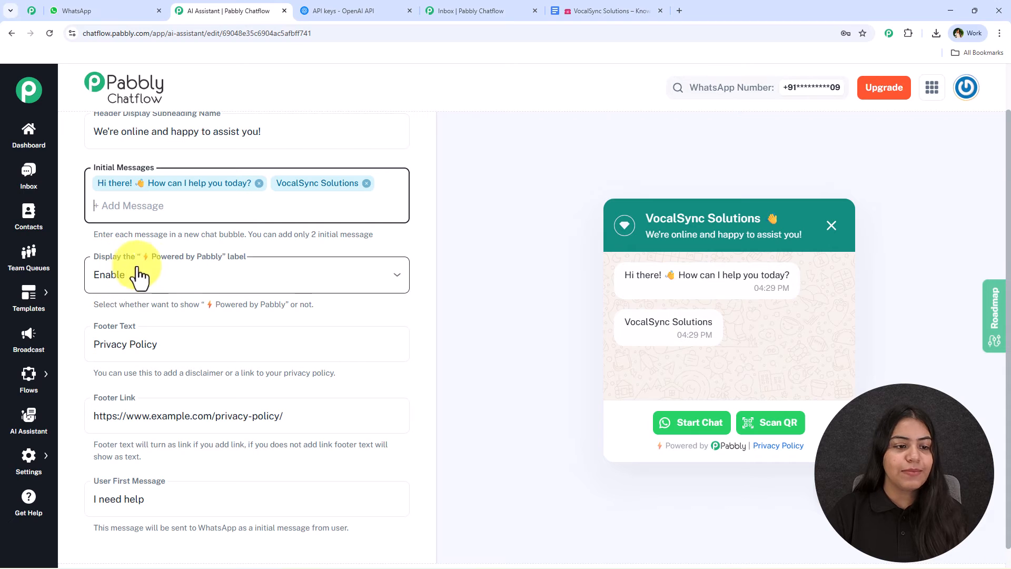
click(245, 283)
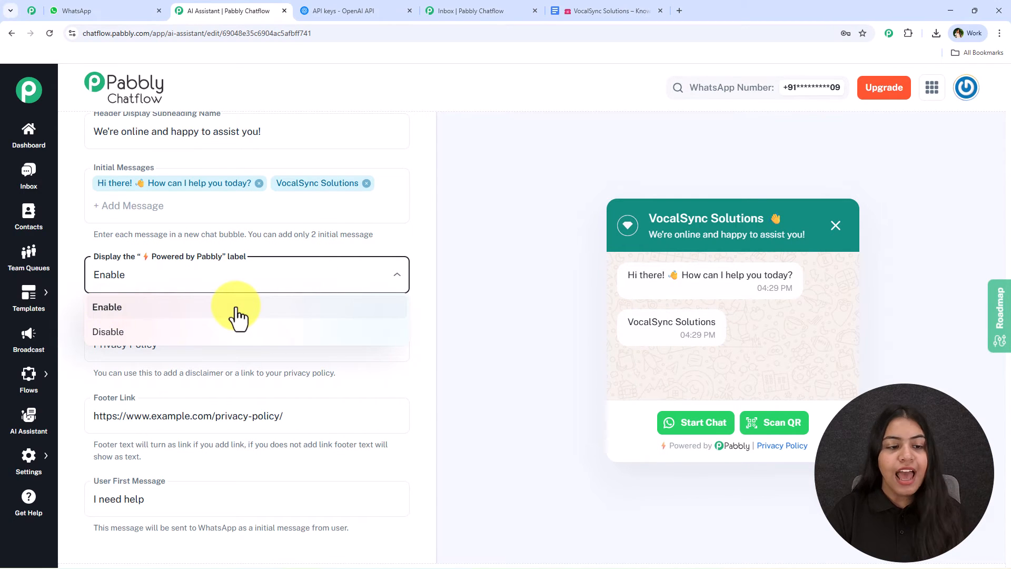
click(518, 325)
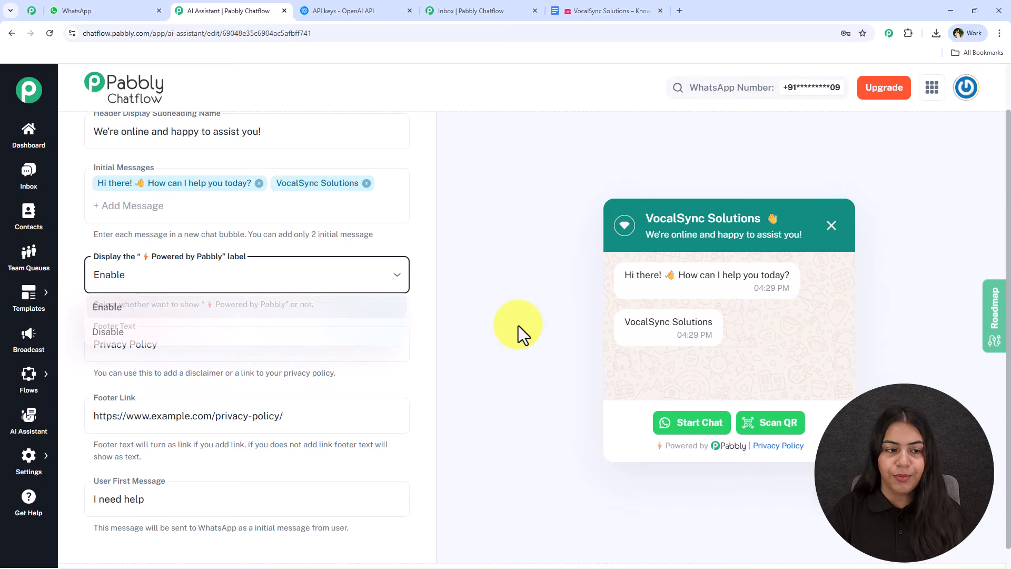
scroll(169, 347, down, 1)
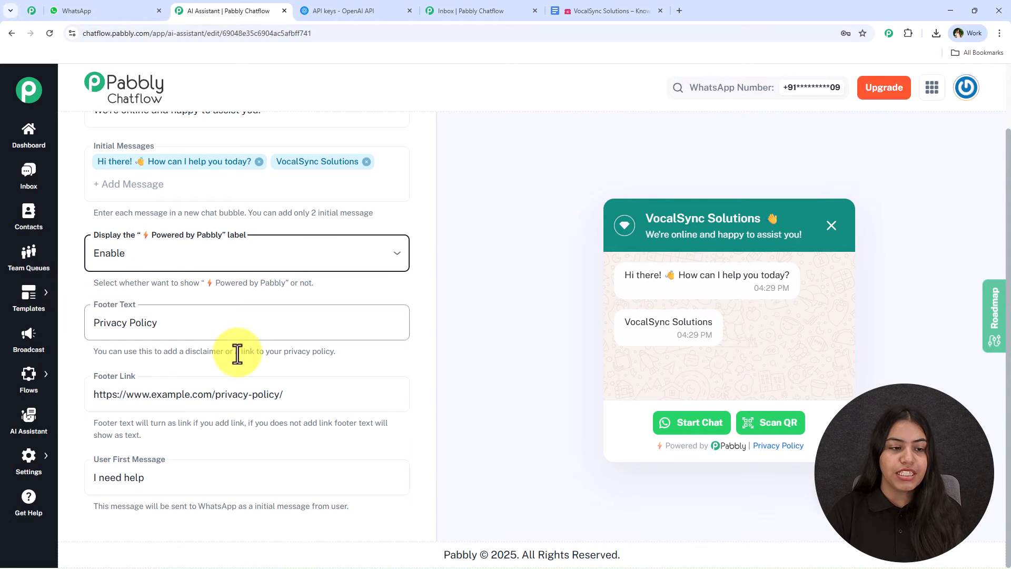
drag(93, 352, 334, 355)
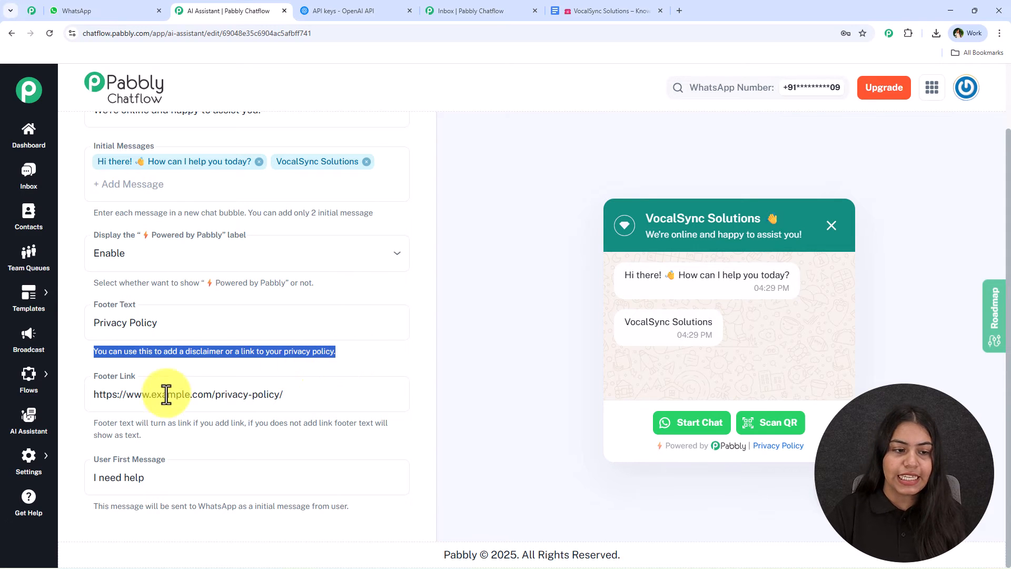
drag(94, 423, 245, 423)
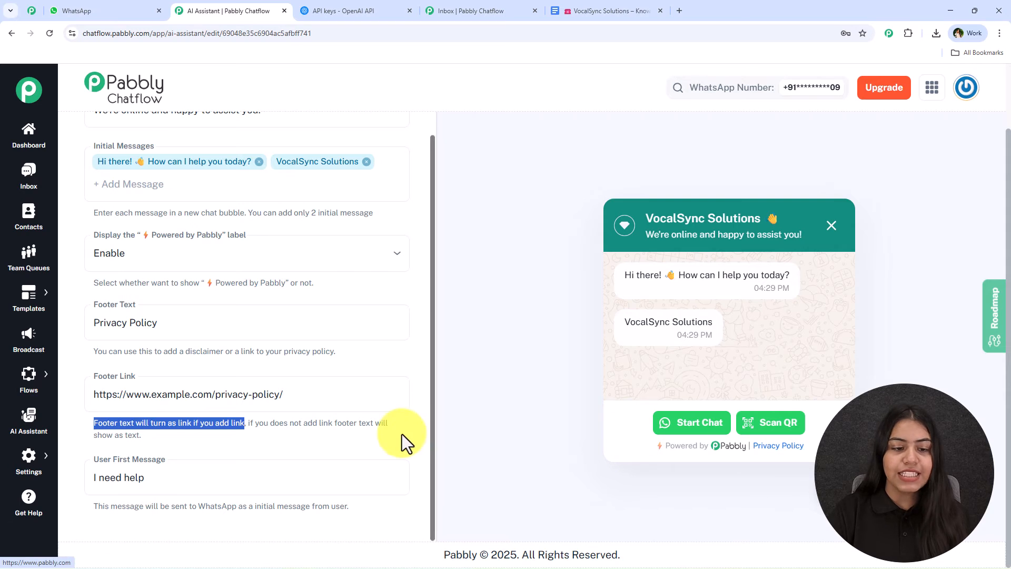
click(311, 404)
key(ctrl+a)
key(BackSpace)
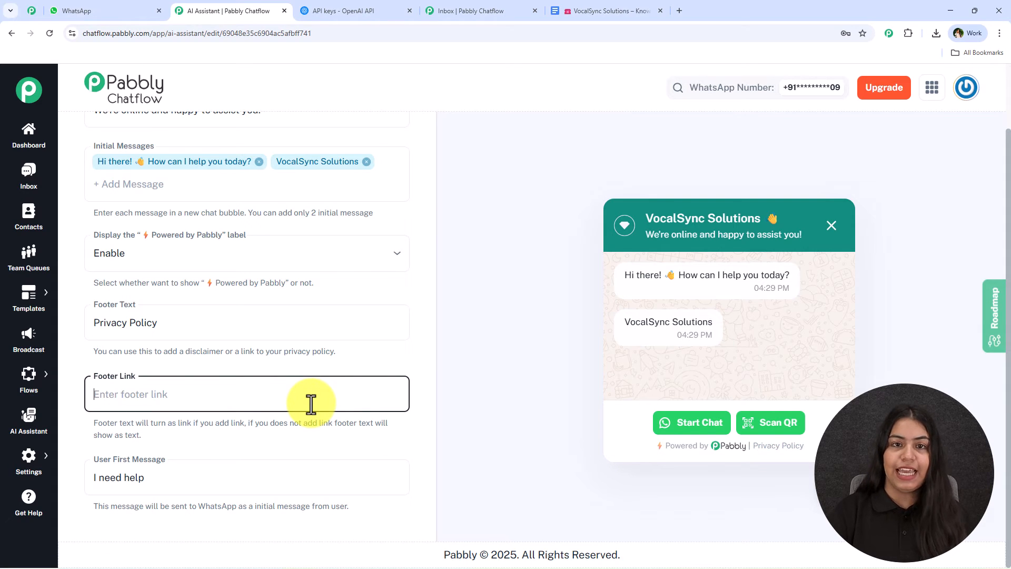
key(ctrl+z)
Step: Set the User First Message to "Hey" and read its description
double_click(201, 478)
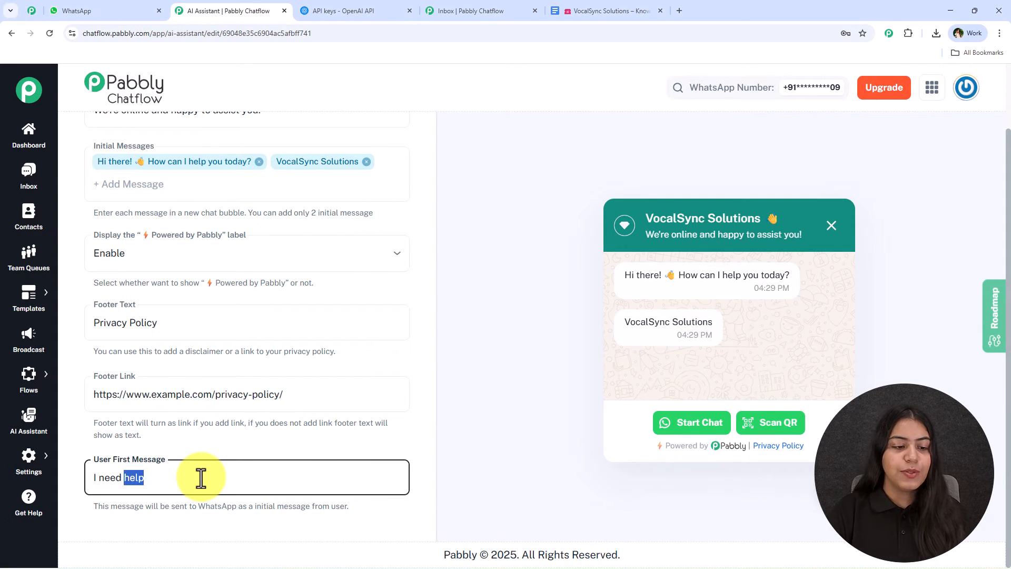
key(ctrl+a)
key(BackSpace)
text(Hey)
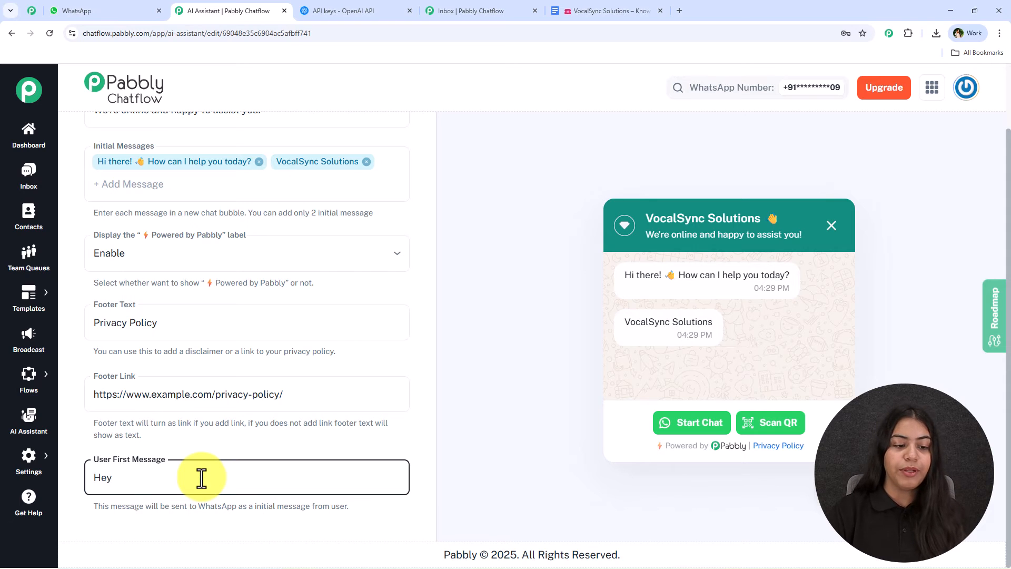
drag(86, 503, 347, 516)
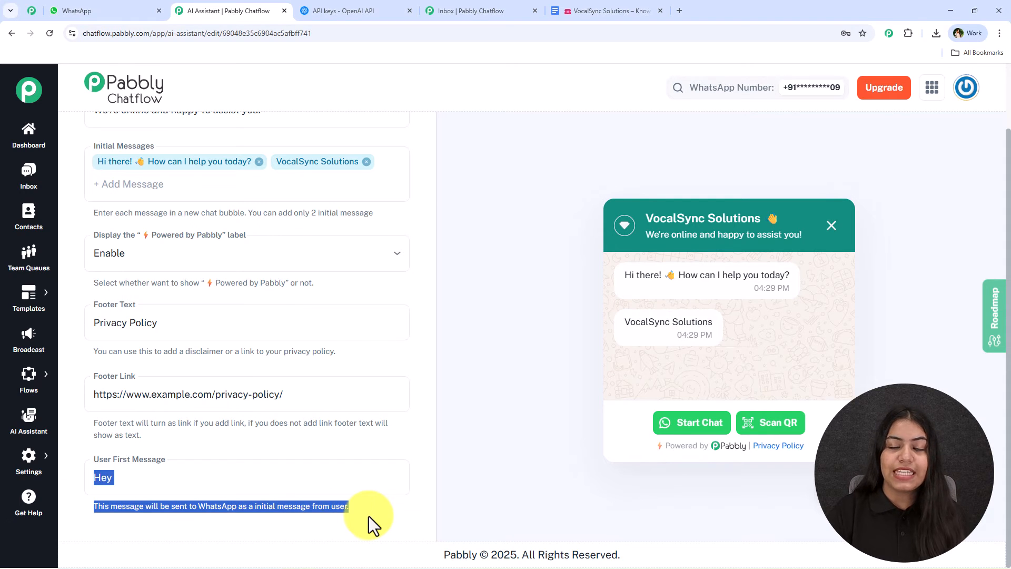
click(147, 476)
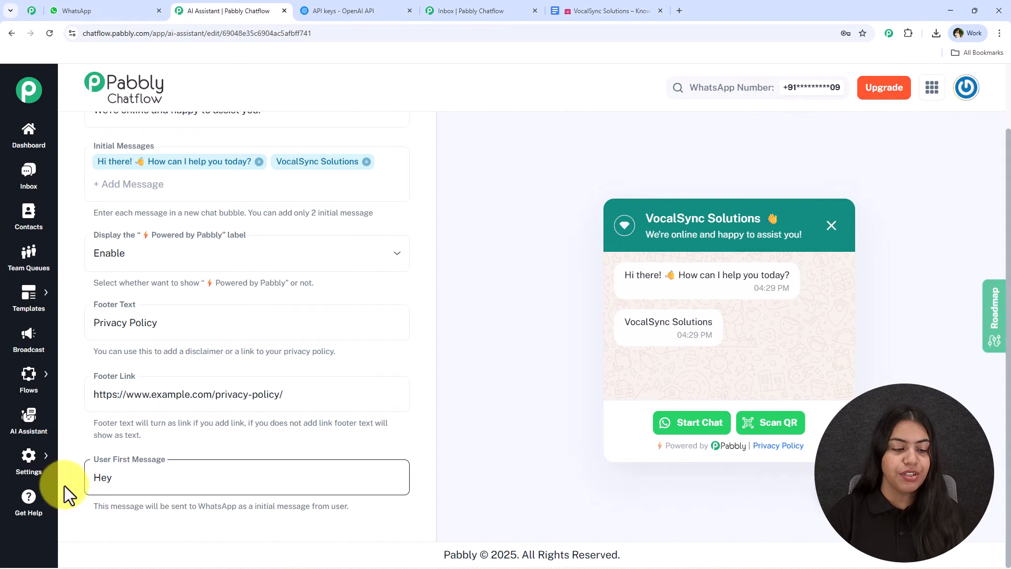
Step: Examine the assistant's styling options, including the theme modes, assistant shape, colours, profile pictures and background picture
scroll(229, 308, up, 3)
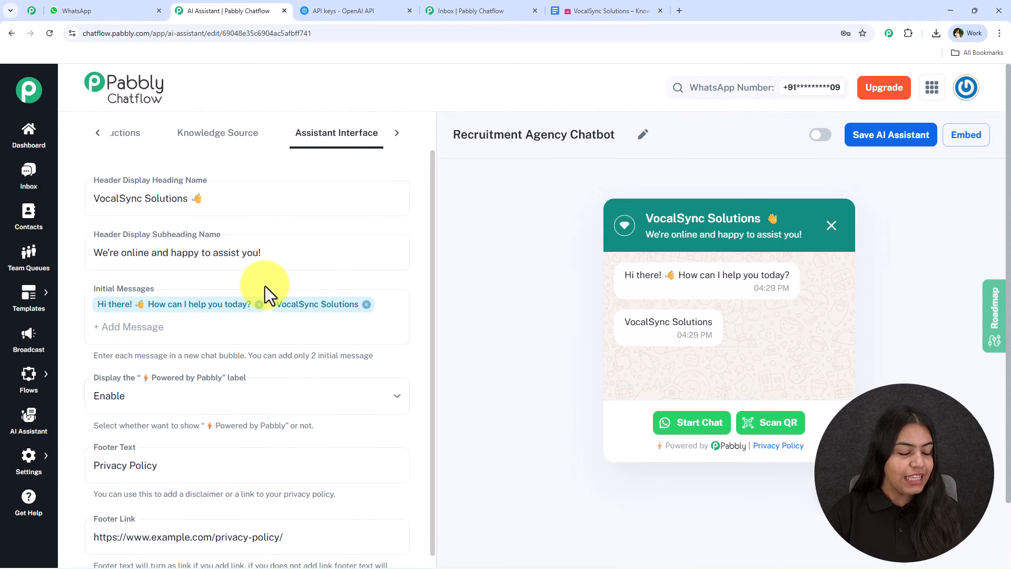
click(394, 133)
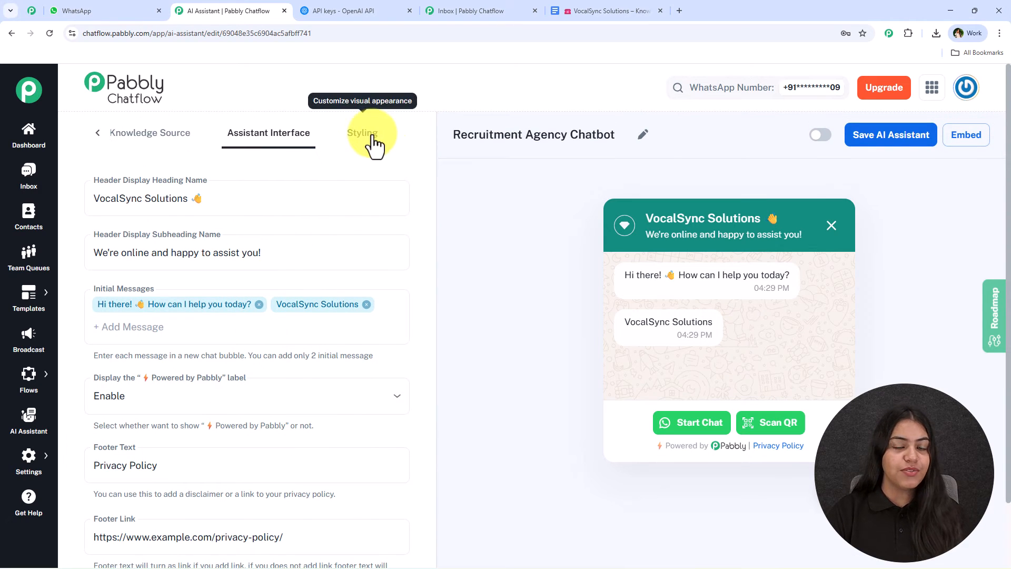
click(361, 135)
click(173, 202)
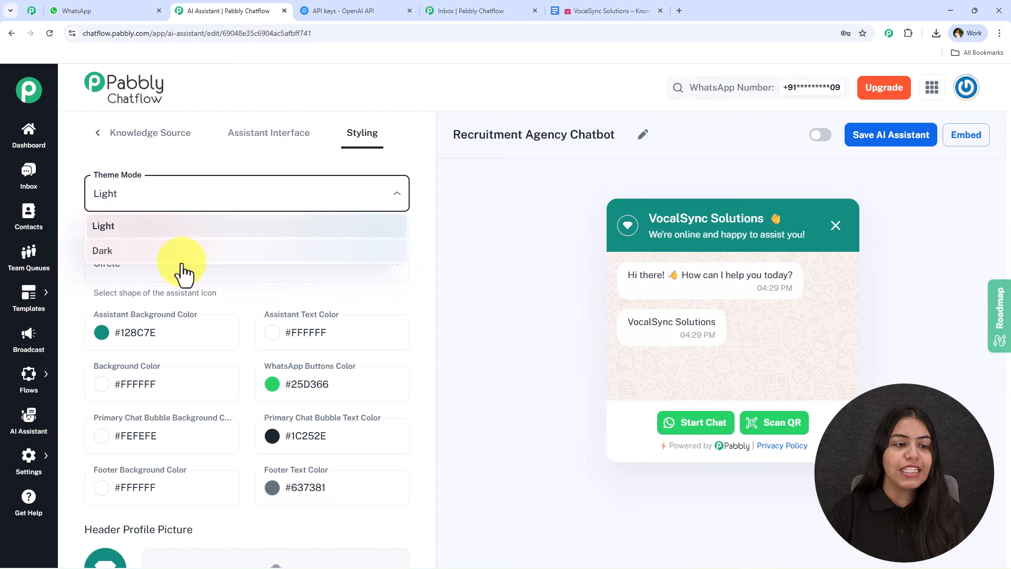
click(262, 163)
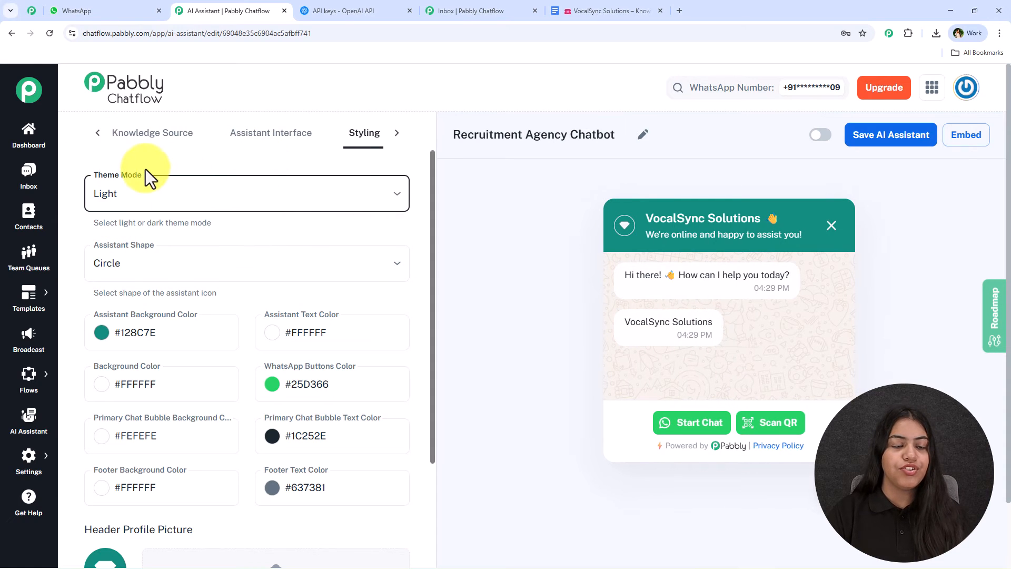
scroll(147, 281, down, 6)
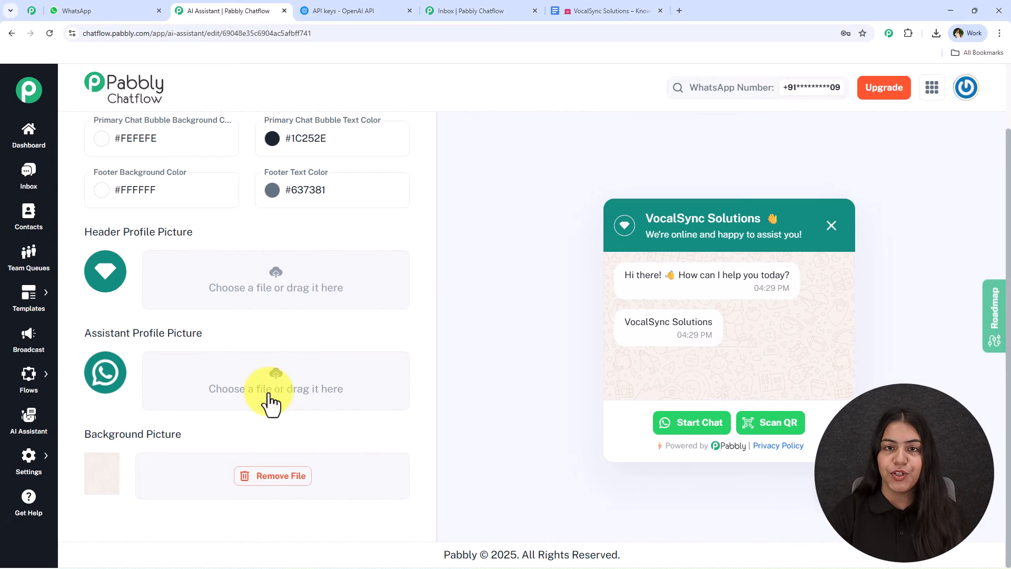
scroll(270, 395, up, 4)
scroll(260, 331, up, 2)
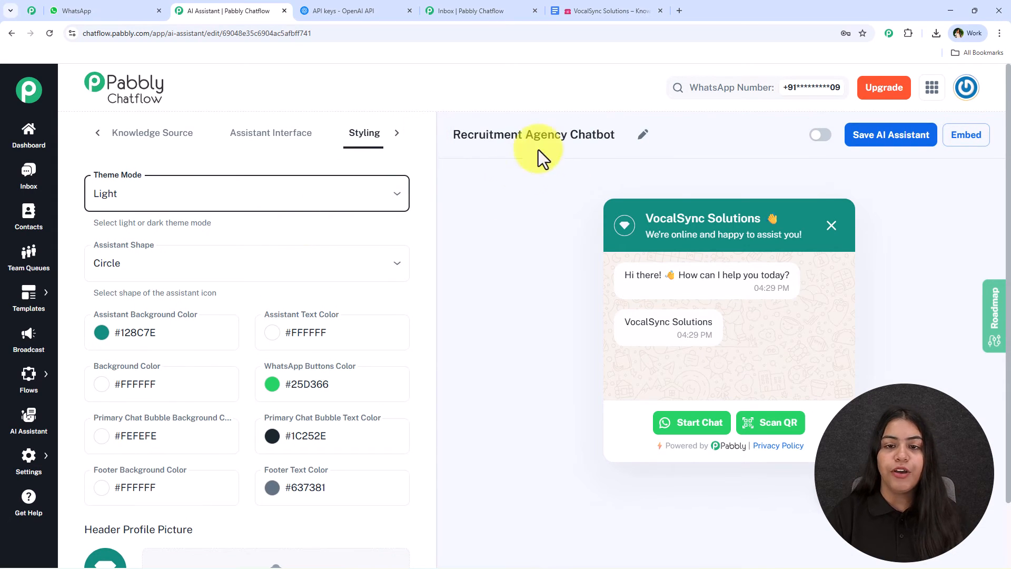
Step: Activate the Recruitment Agency Chatbot assistant and dismiss the notification
double_click(613, 133)
click(606, 159)
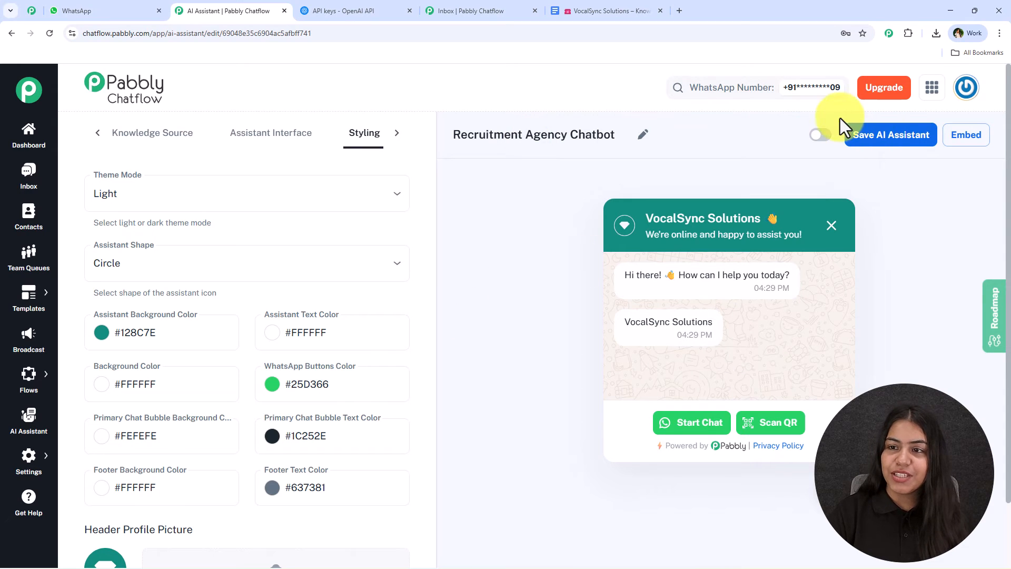
click(823, 135)
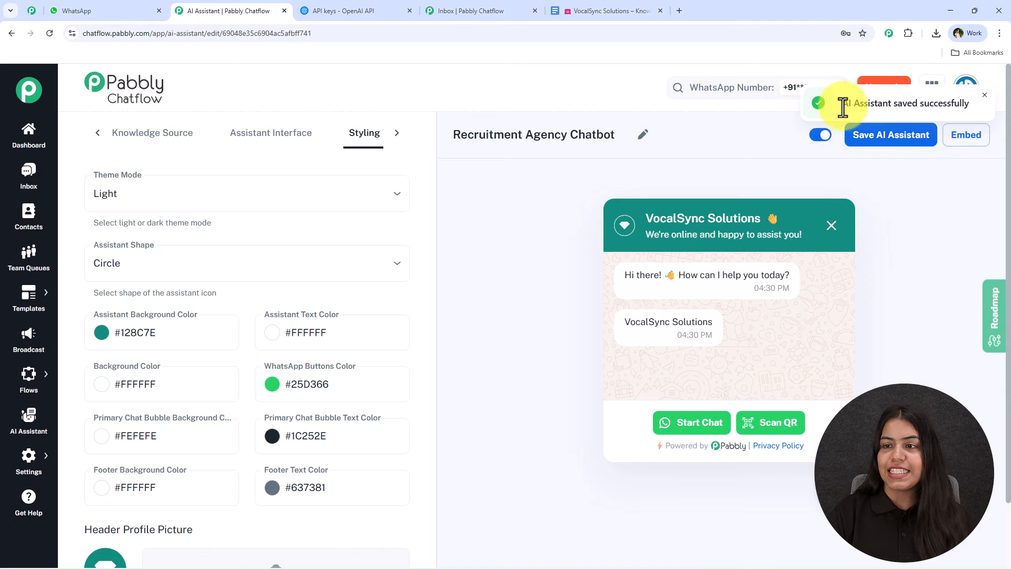
drag(842, 103, 972, 102)
click(984, 97)
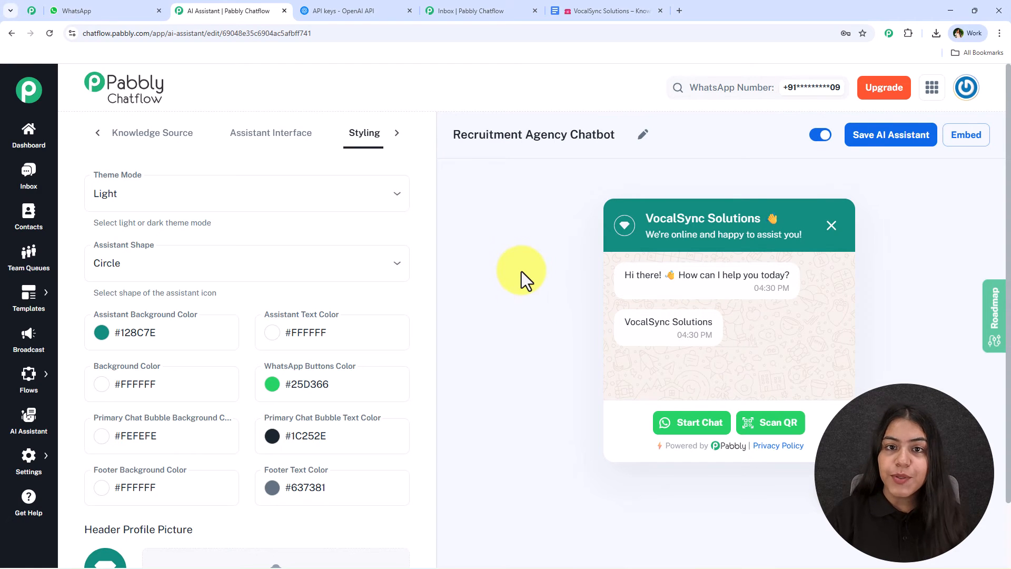
Step: View the script for embedding the AI assistant on a website, and close the dialog
click(956, 152)
drag(422, 346, 362, 252)
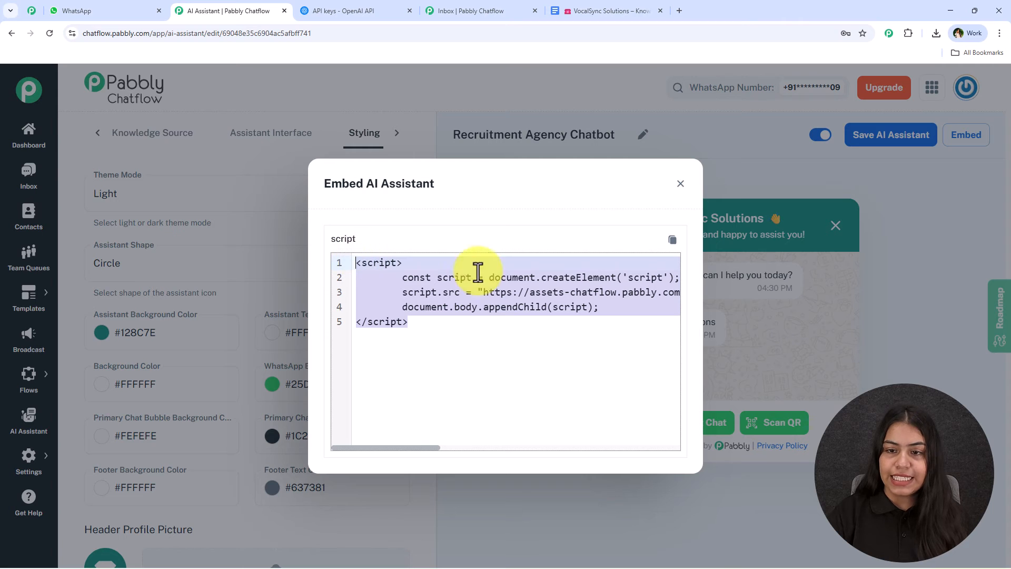
click(518, 307)
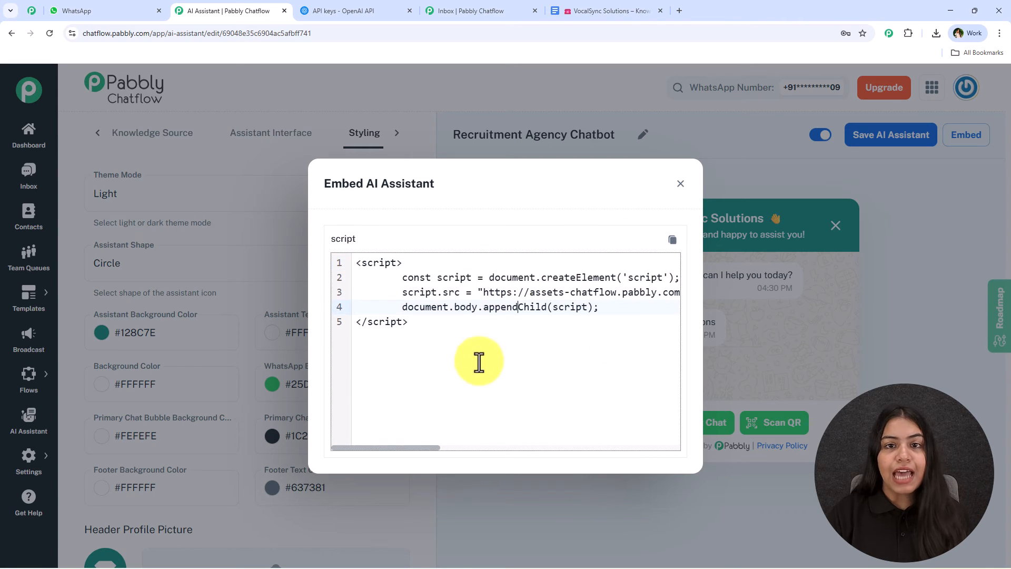
click(680, 183)
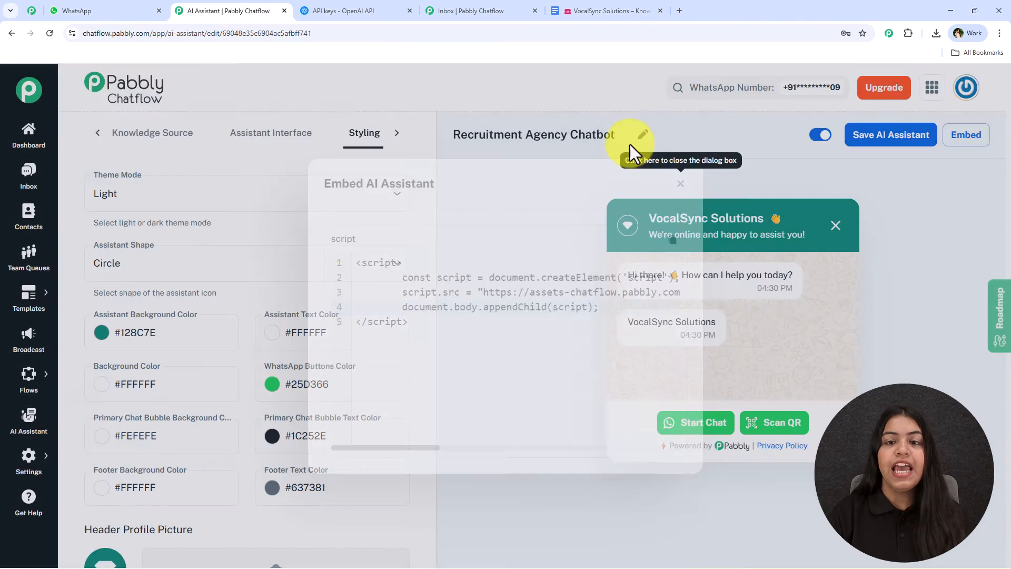
Step: Review the Assistant Interface settings from the header heading through the User First Message
drag(568, 138, 619, 147)
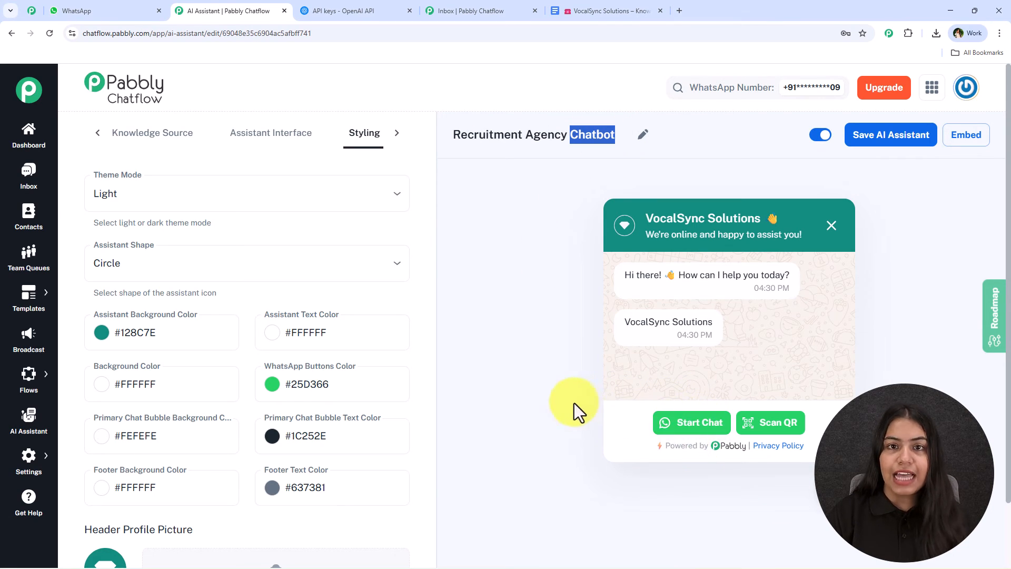
click(263, 134)
scroll(232, 377, down, 3)
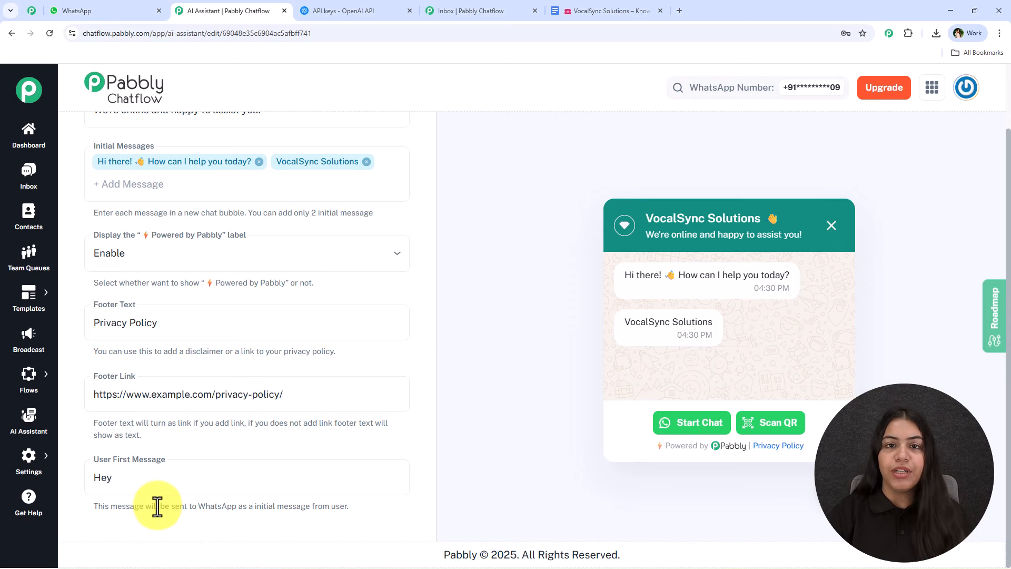
scroll(196, 397, up, 3)
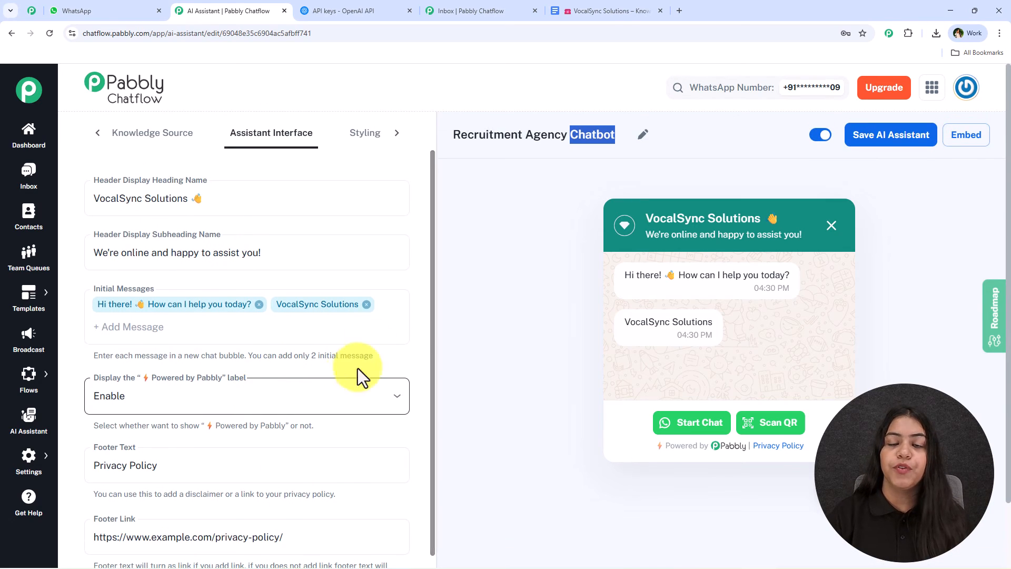
click(582, 129)
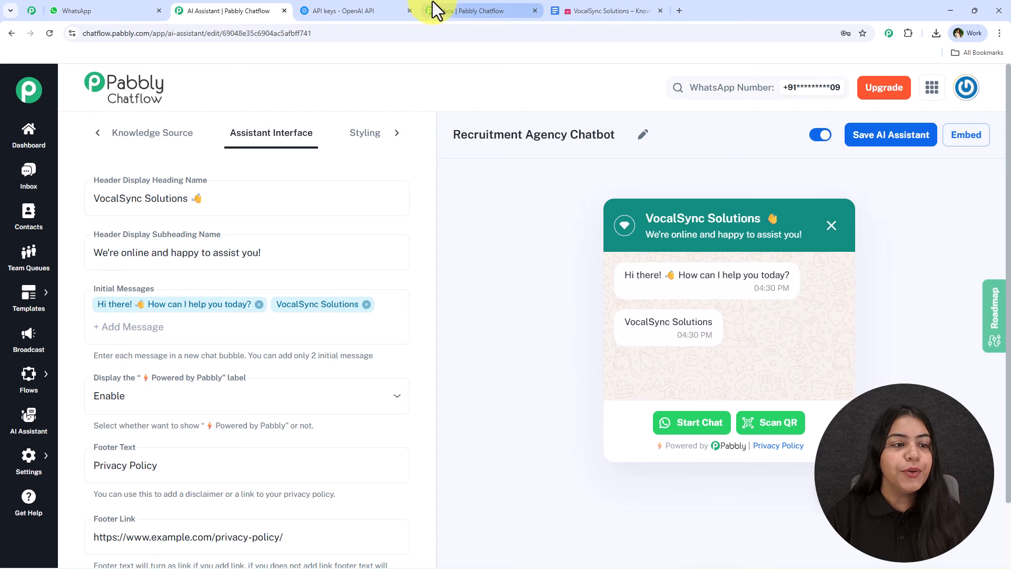
Step: Switch to the Pabbly Chatflow inbox and assign Recruitment Agency Chatbot as the AI assistant for the open contact's chat
drag(452, 11, 344, 7)
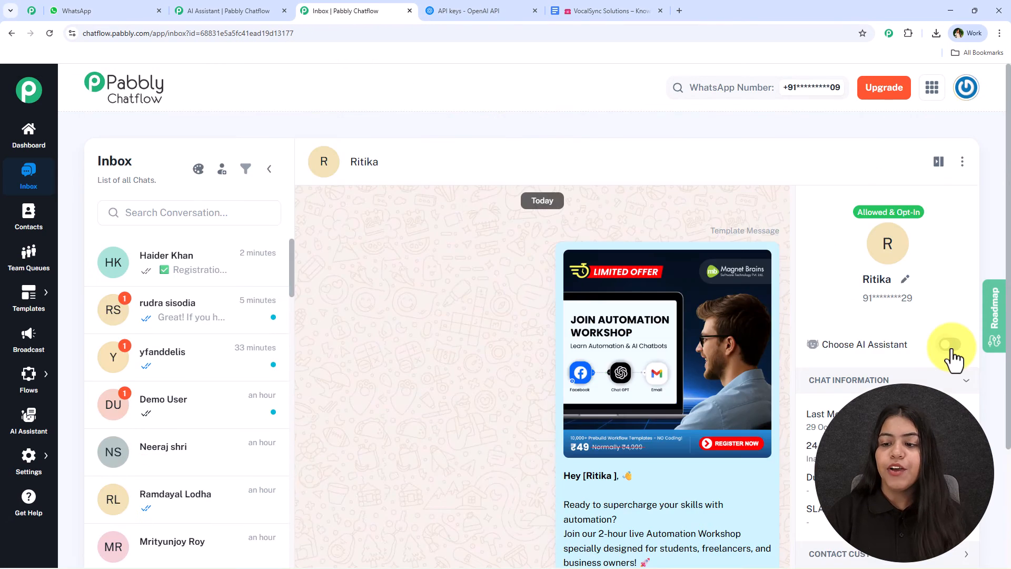
click(950, 344)
click(384, 277)
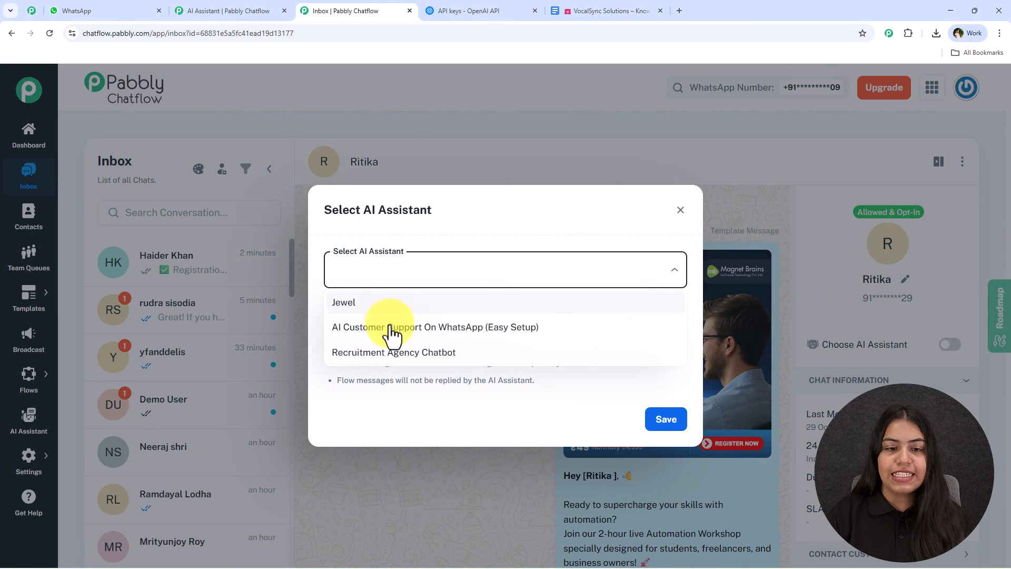
click(415, 353)
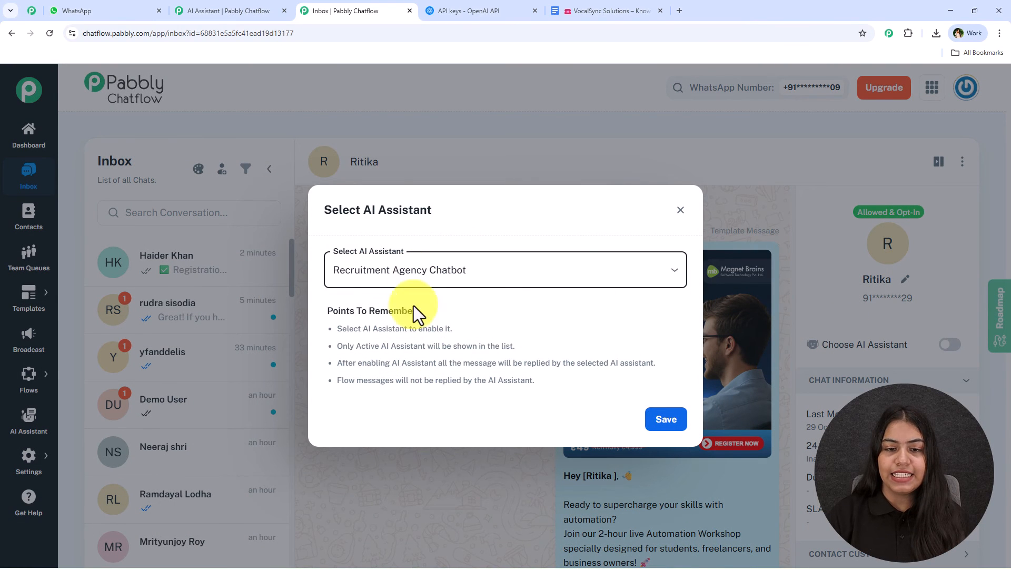
click(668, 419)
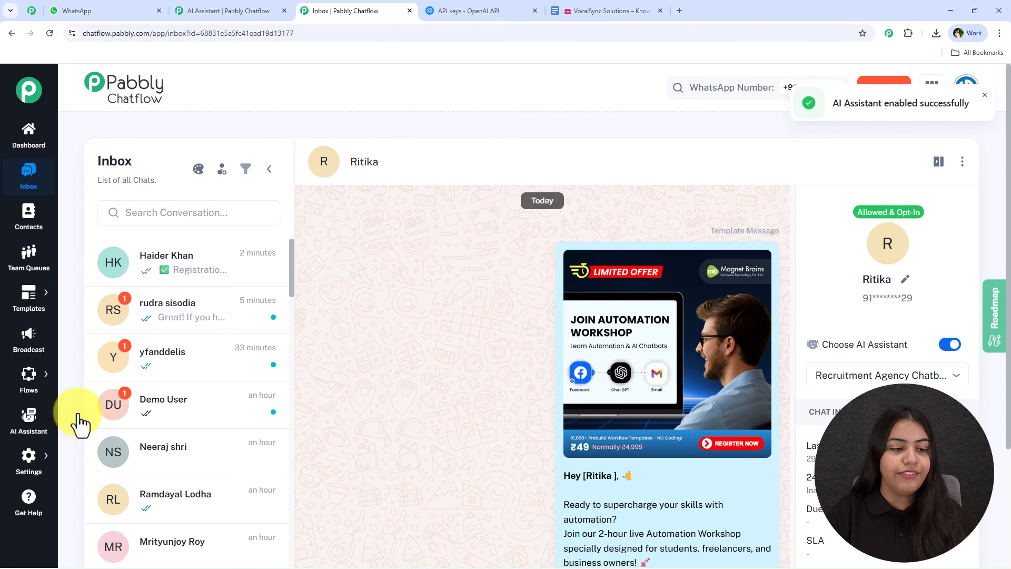
Step: Enable AI Auto Replies in the AI Auto-Reply section of the inbox settings
mouse_move(29, 463)
click(129, 365)
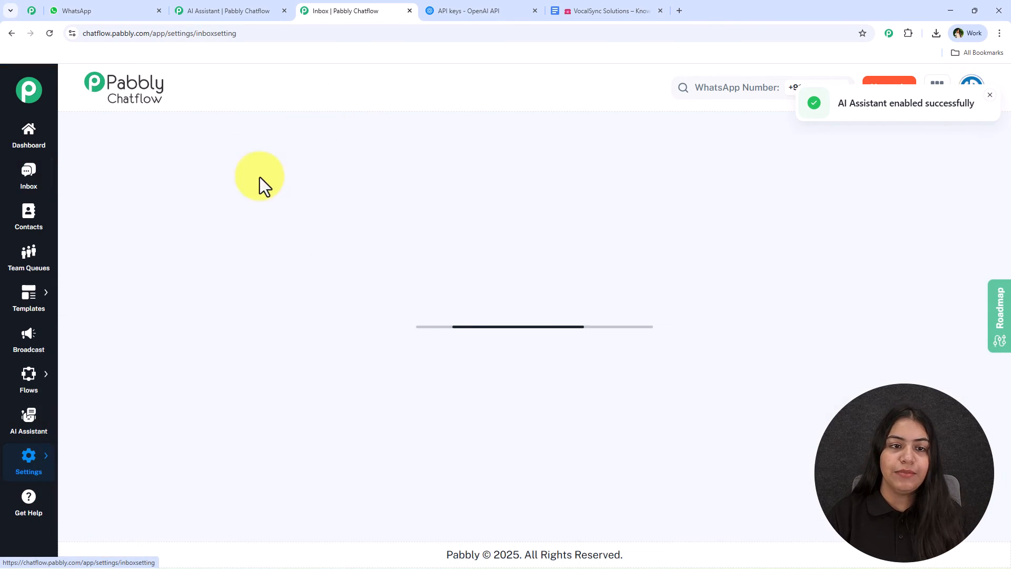
scroll(362, 163, down, 15)
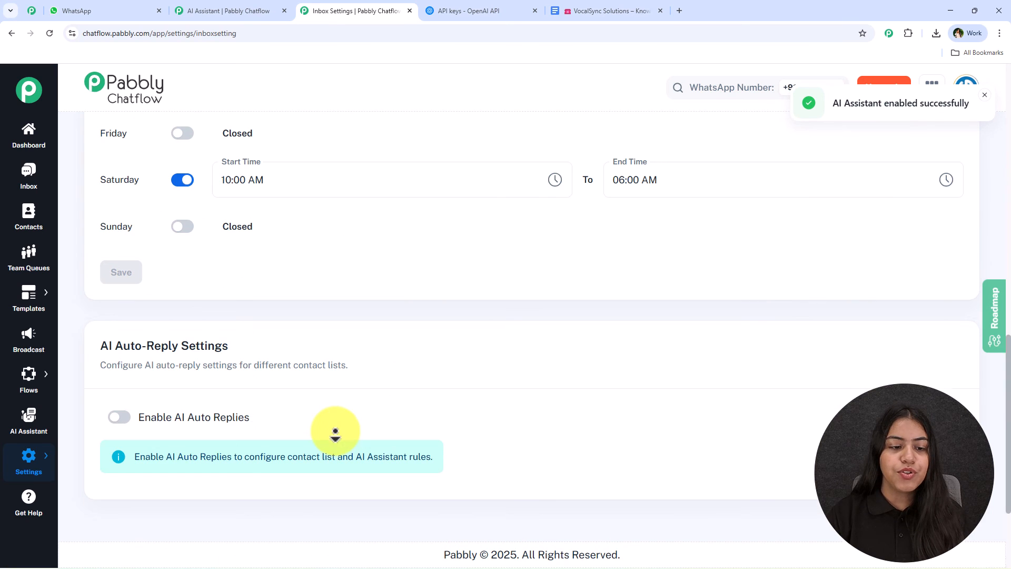
click(116, 416)
click(117, 415)
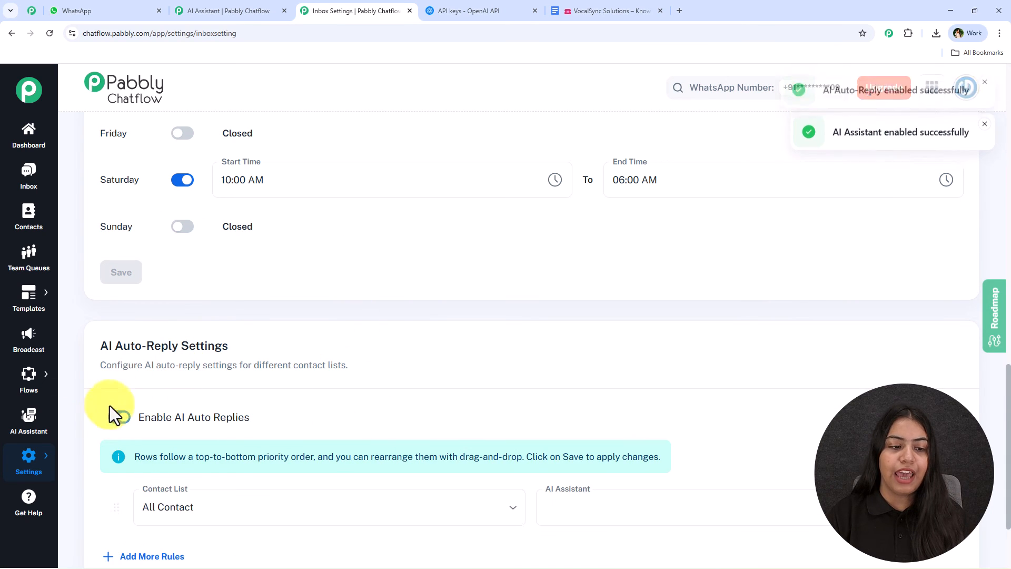
scroll(348, 362, down, 3)
Step: Configure the auto-reply rule with the contact list New and the AI assistant Recruitment Agency Chatbot
click(247, 390)
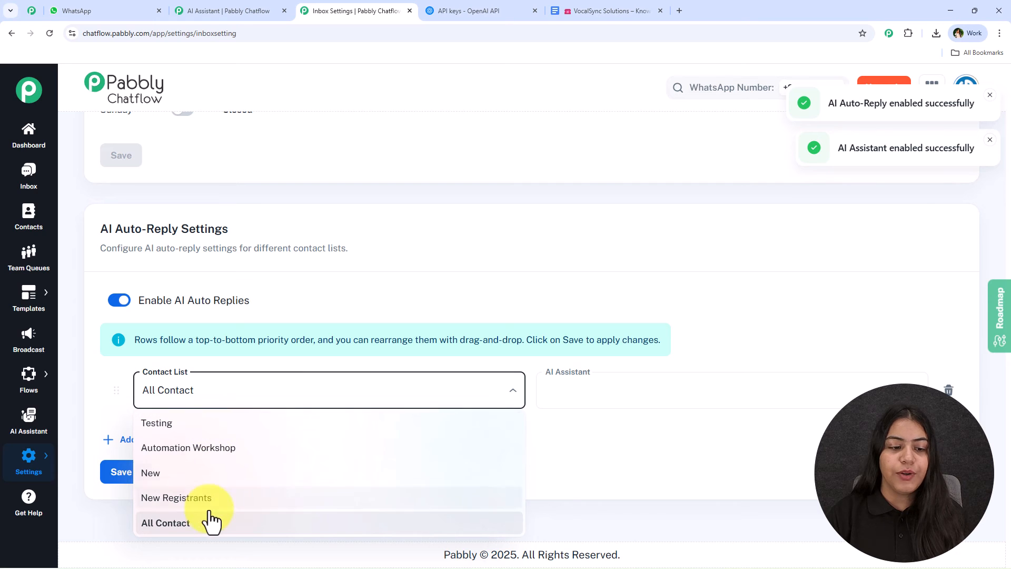
click(232, 498)
click(638, 392)
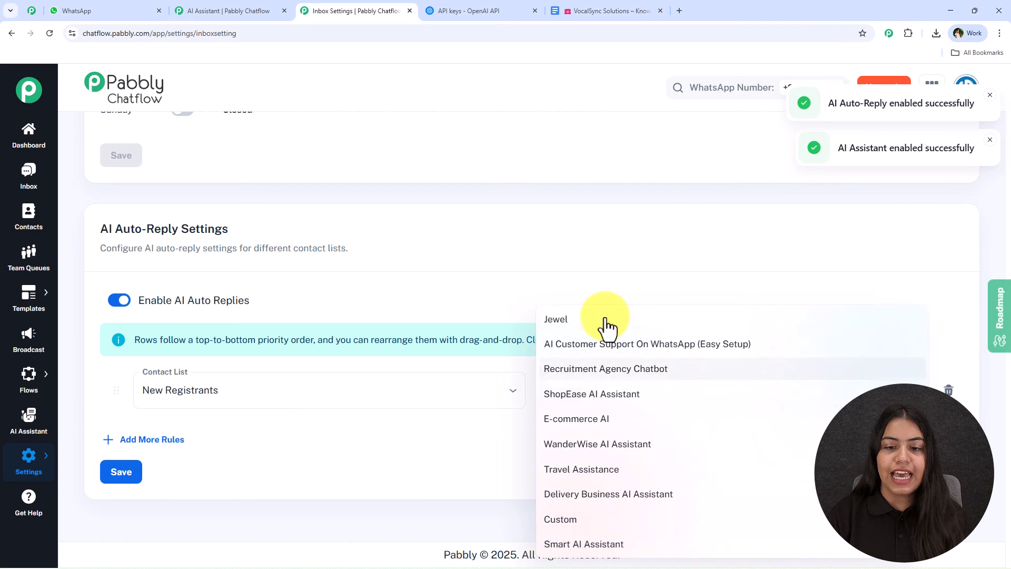
click(609, 370)
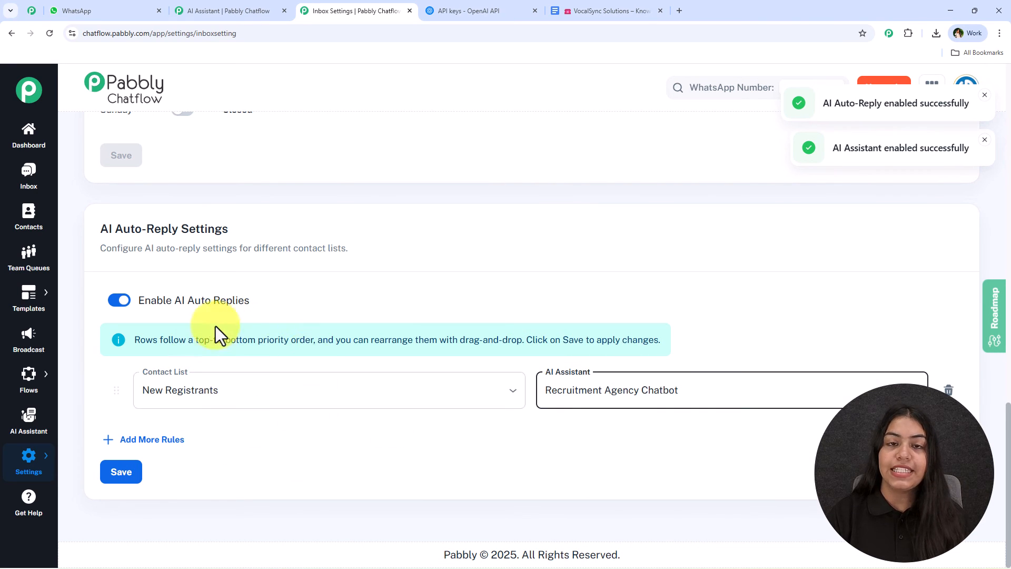
click(314, 399)
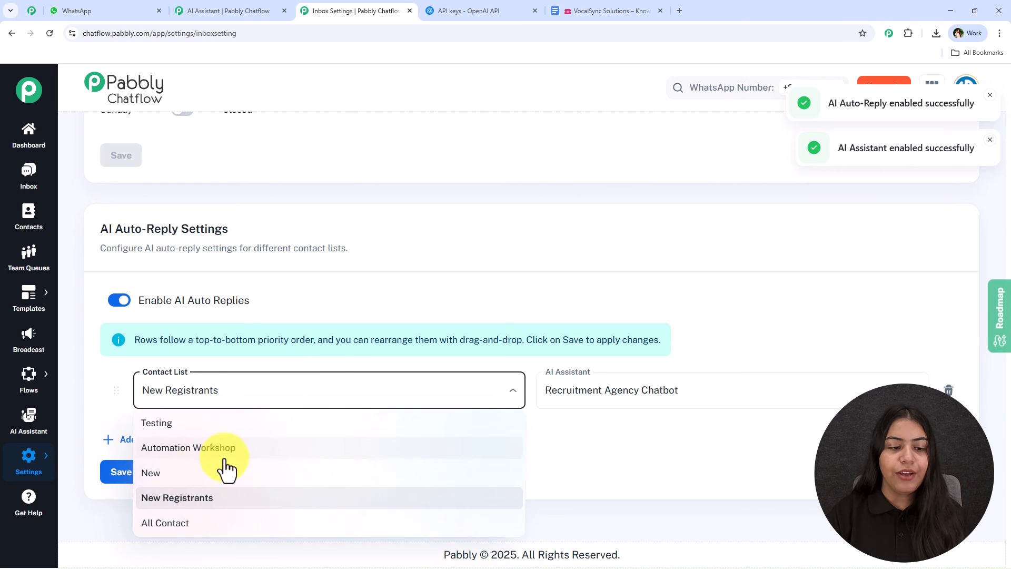
click(253, 476)
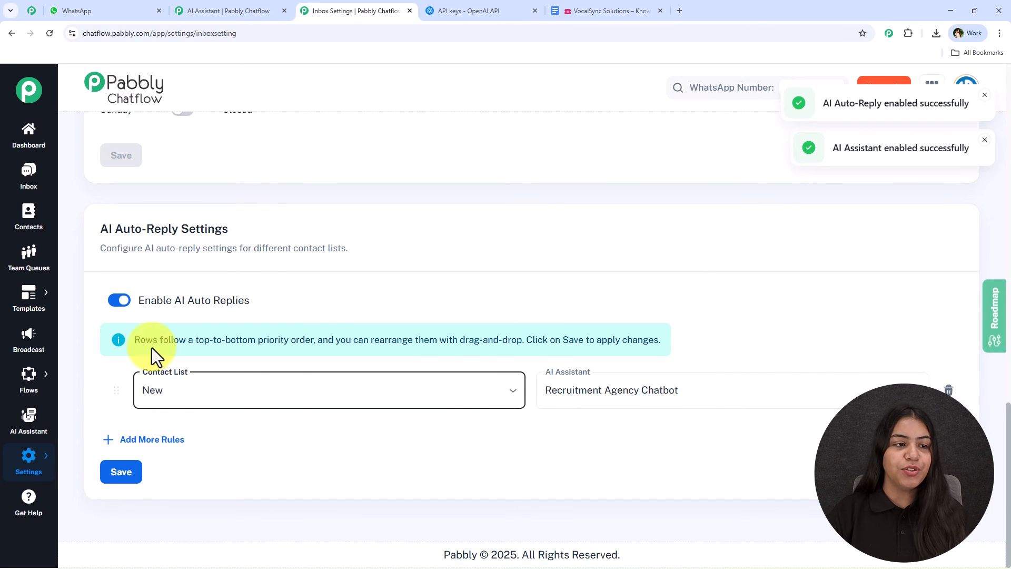
Step: View the contact lists on the Contacts page and return to the Recruitment Agency Chatbot assistant editor
click(30, 224)
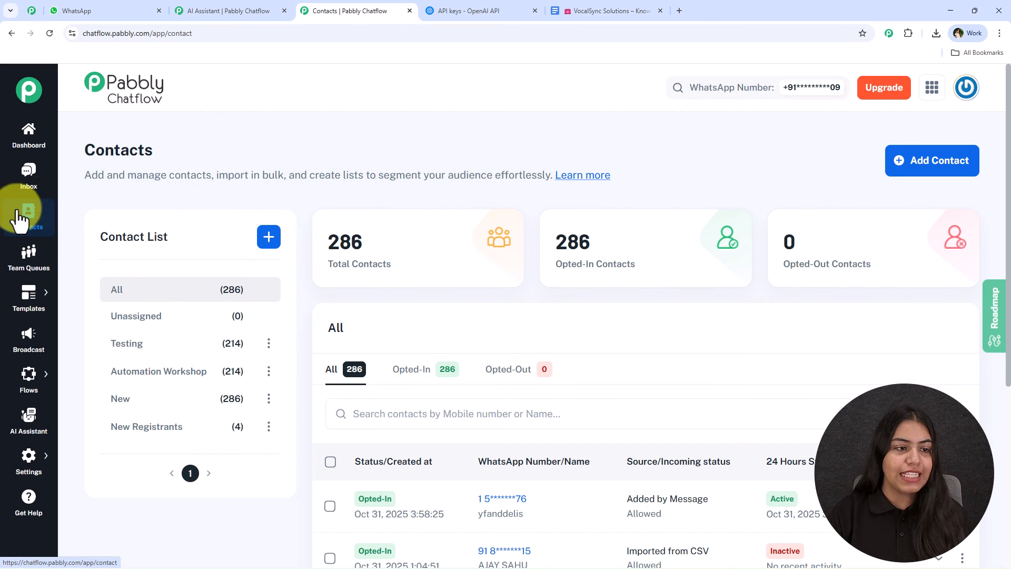
mouse_move(62, 462)
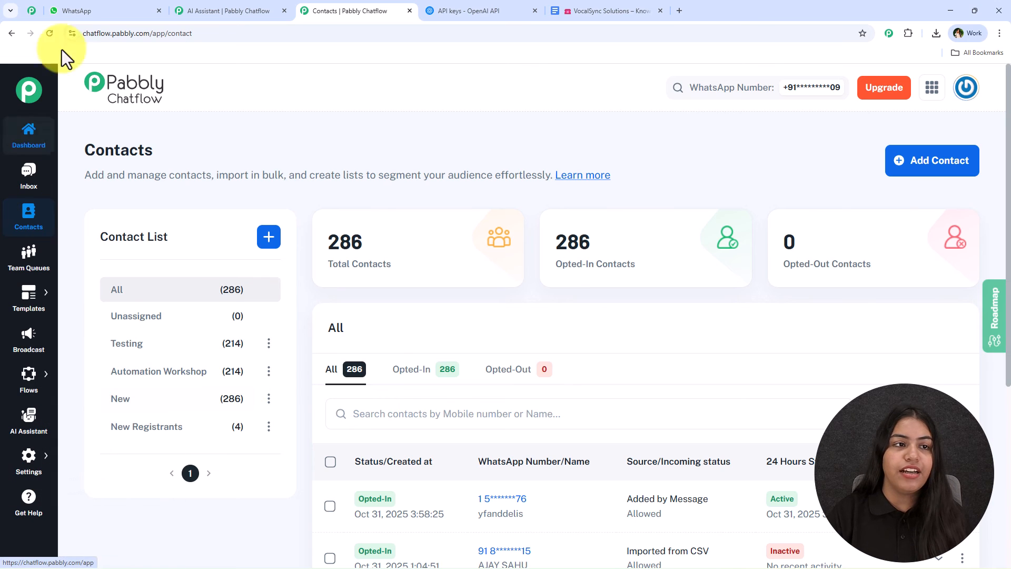
click(237, 11)
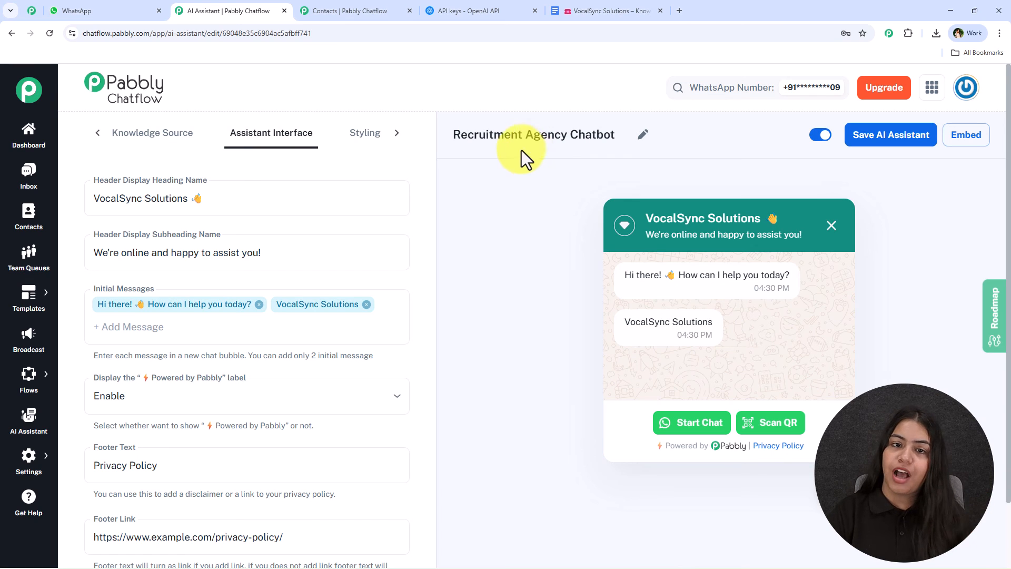
drag(453, 134, 570, 138)
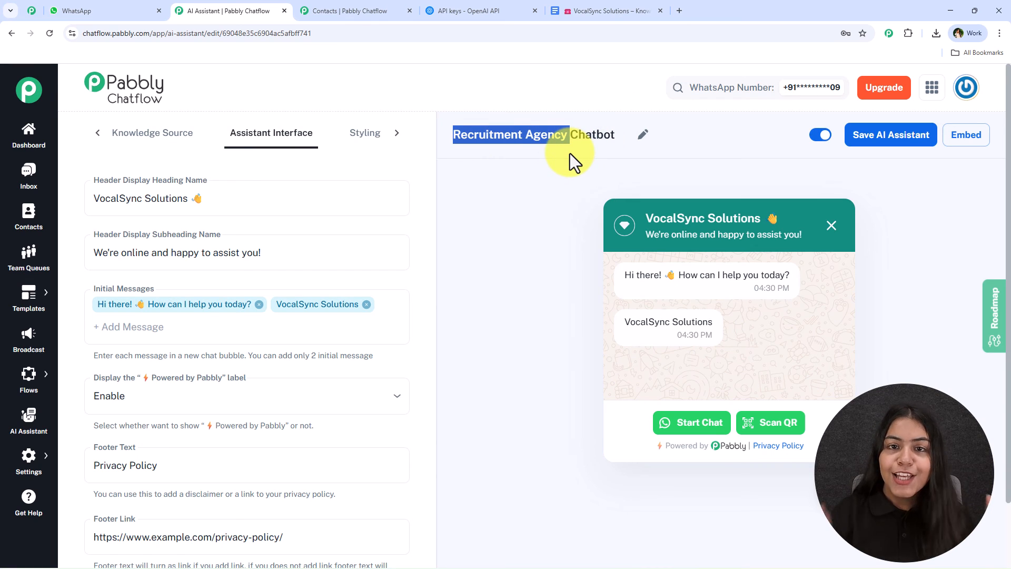